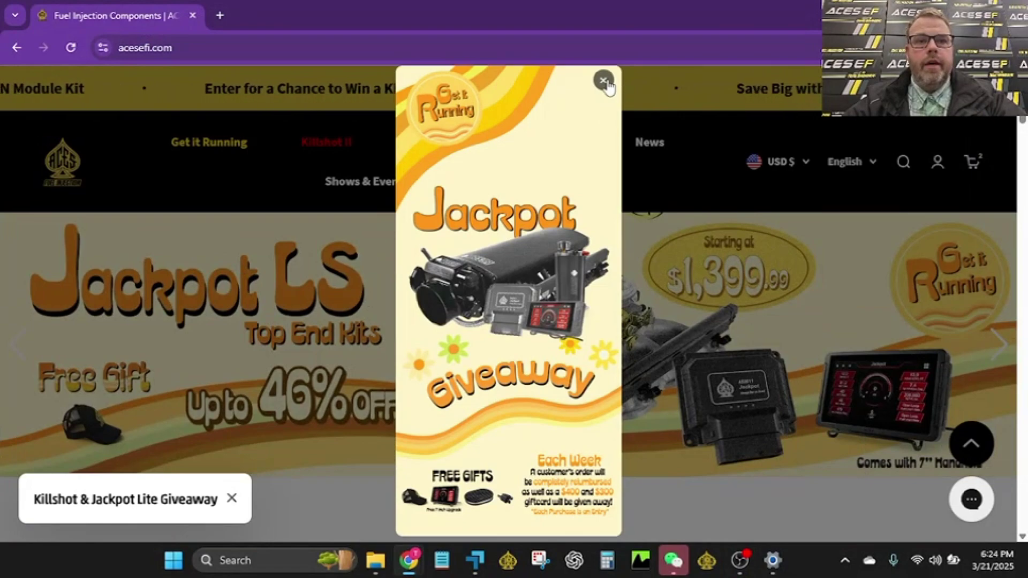
- Dismiss the giveaway popup and go to the Support > Software updates page
{"action": "left_click", "coordinate": [605, 81]}
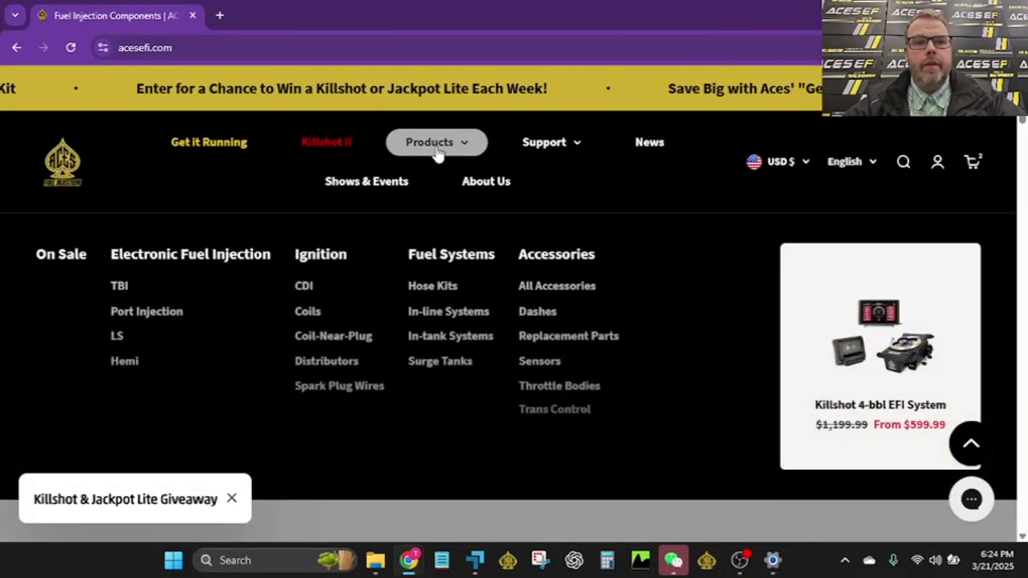
{"action": "mouse_move", "coordinate": [551, 153]}
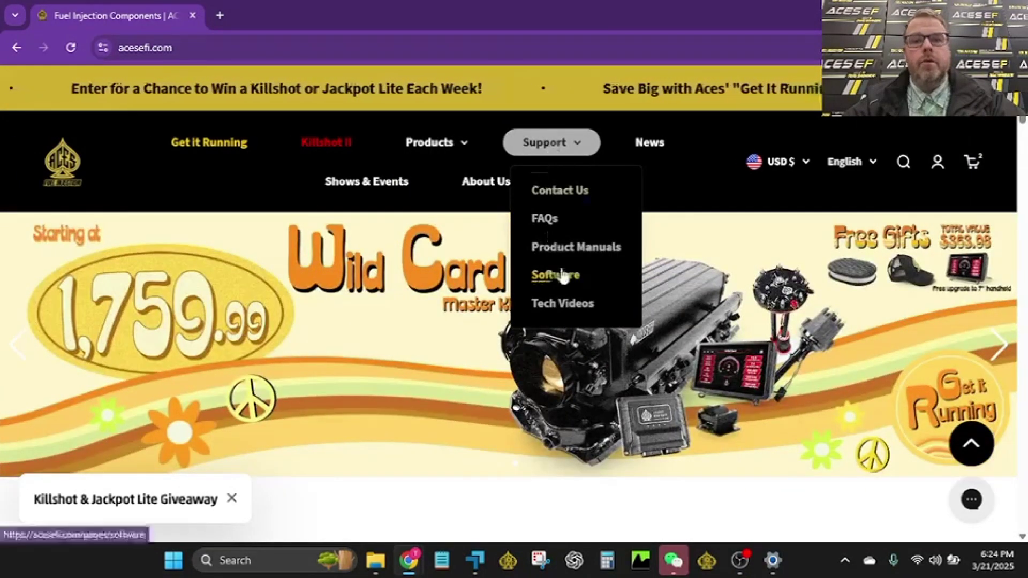
{"action": "left_click", "coordinate": [558, 275]}
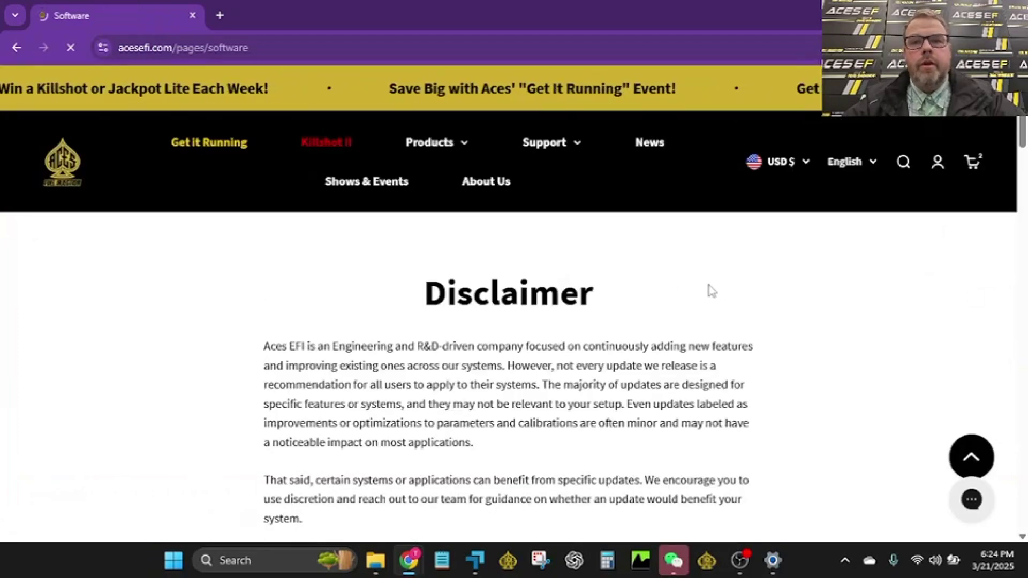
{"action": "scroll", "coordinate": [690, 289], "scroll_direction": "down", "scroll_amount": 15}
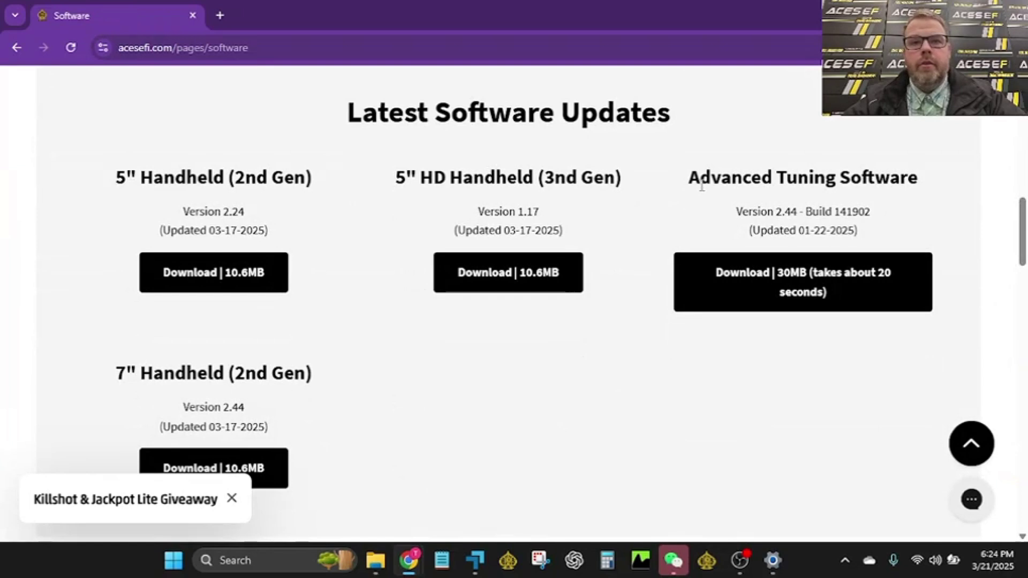
- Download the Advanced Tuning Software, accepting the firmware update disclaimer
{"action": "left_click", "coordinate": [789, 281]}
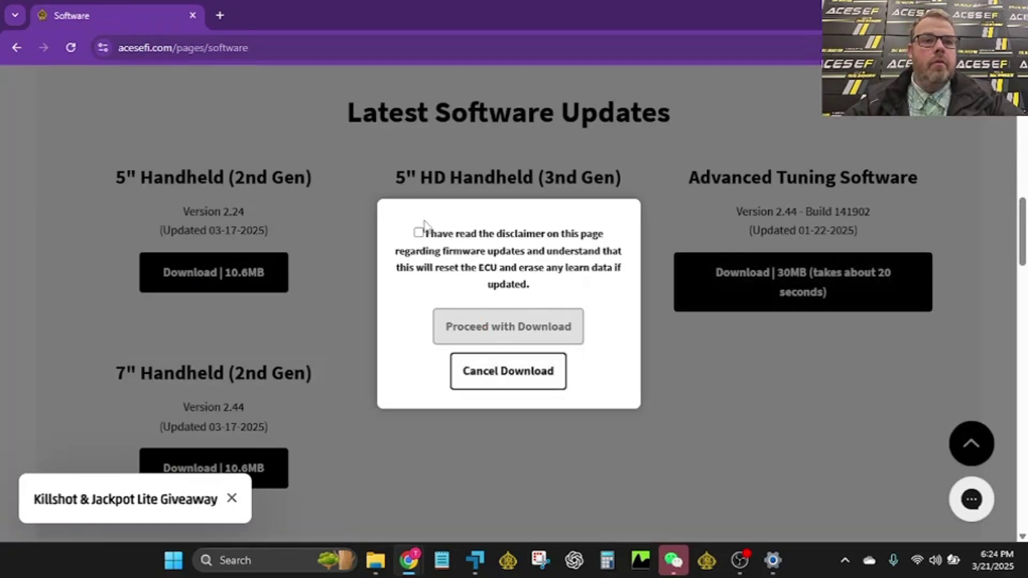
{"action": "left_click", "coordinate": [419, 235]}
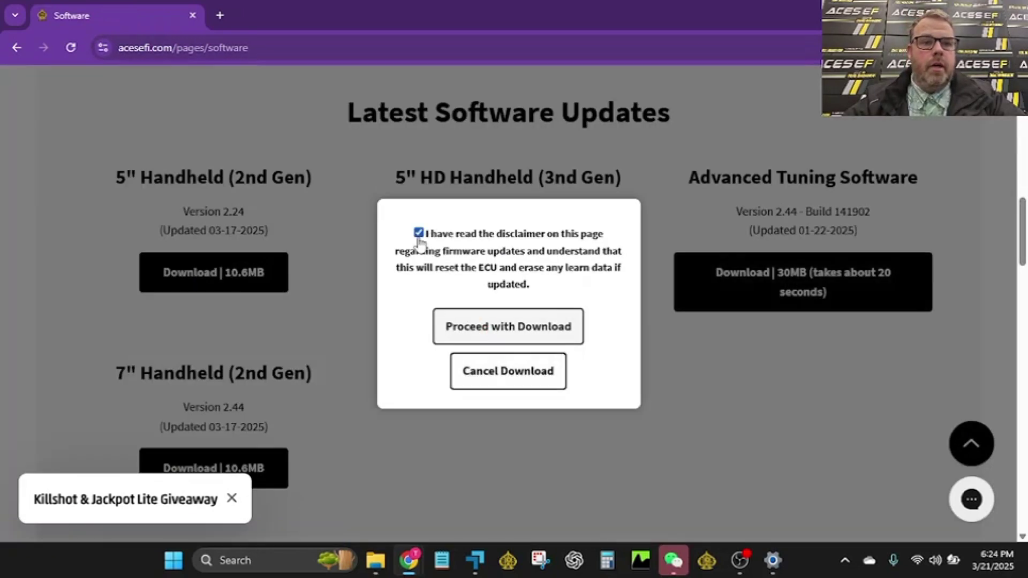
{"action": "left_click", "coordinate": [536, 330]}
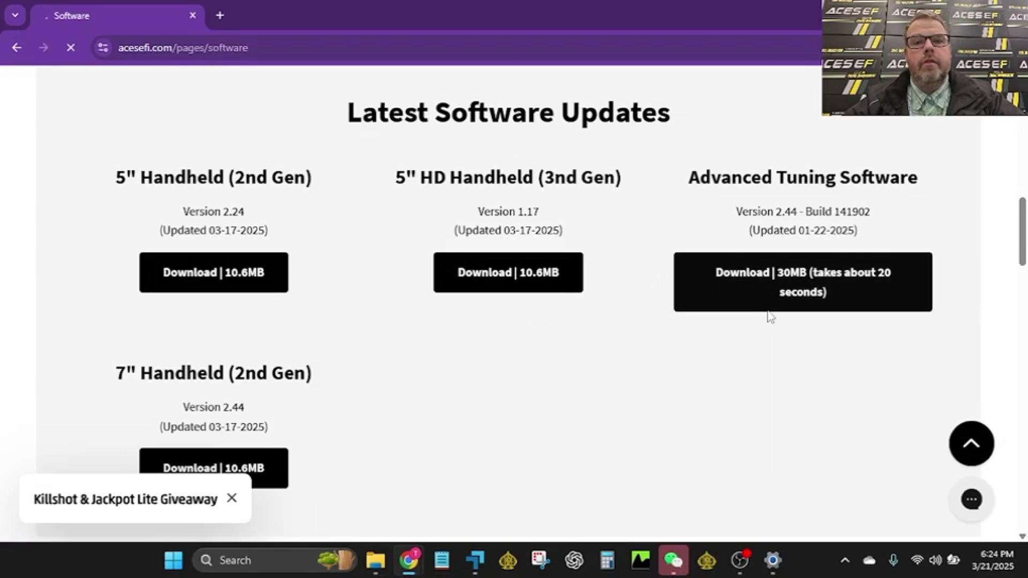
{"action": "left_click", "coordinate": [786, 295]}
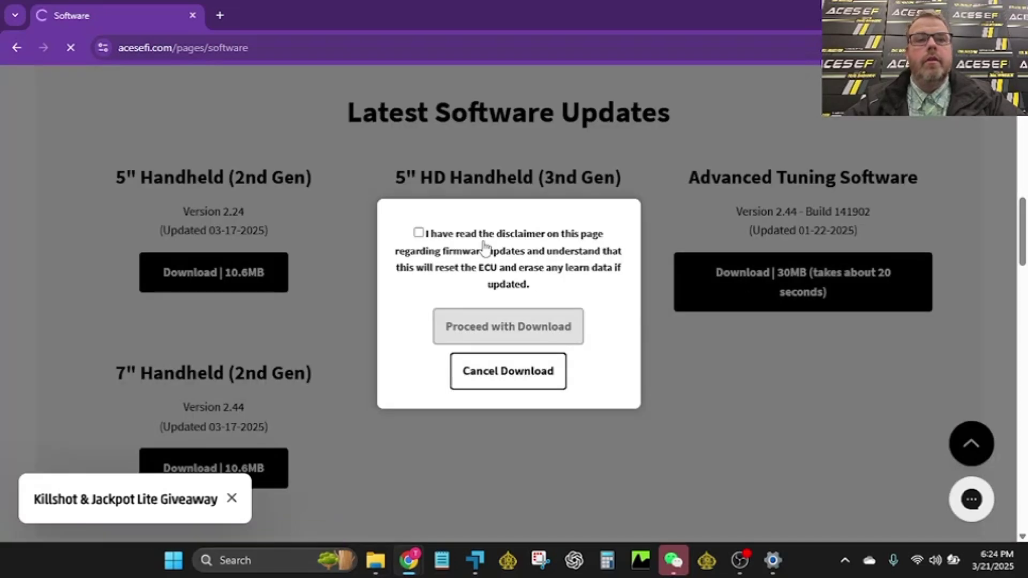
{"action": "left_click", "coordinate": [419, 232]}
- Confirm the download so the 24.7 MB Aces_TuningSoftware zip completes
{"action": "left_click", "coordinate": [494, 328]}
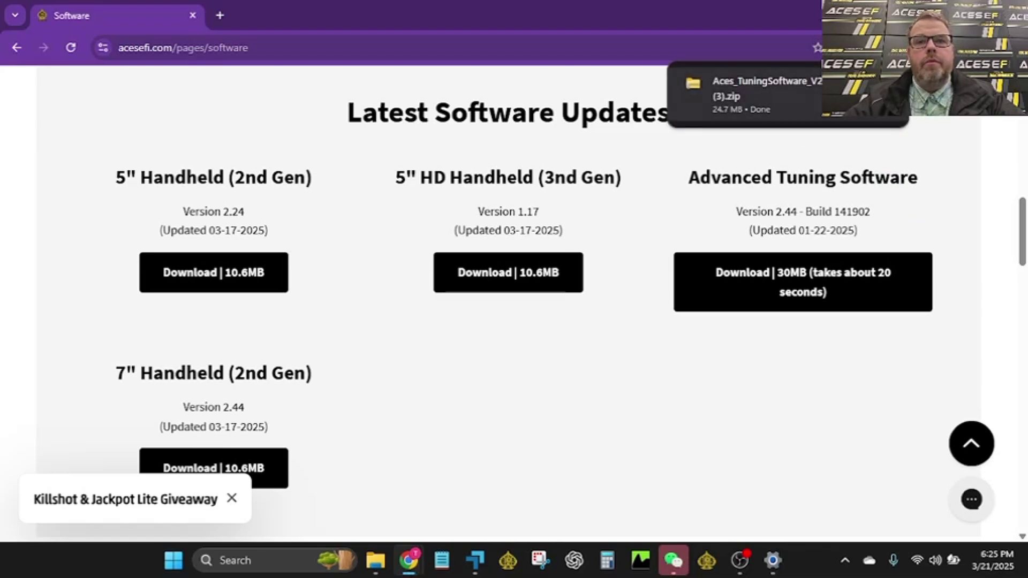
- Extract the Aces_TuningSoftware zip into the suggested Aces_TuningSoftware_V2.44_20250207 folder
{"action": "left_click", "coordinate": [753, 87]}
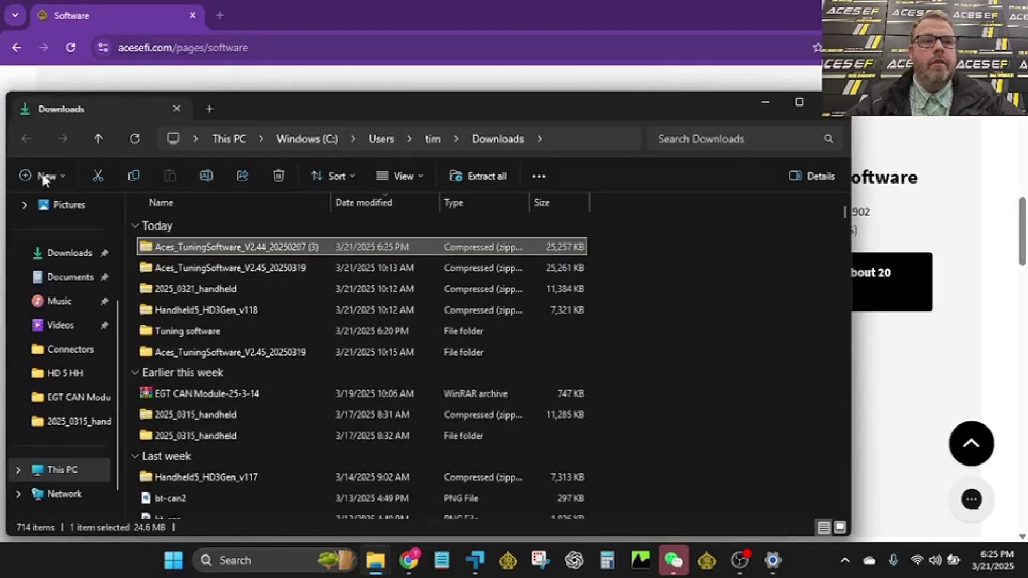
{"action": "right_click", "coordinate": [215, 248]}
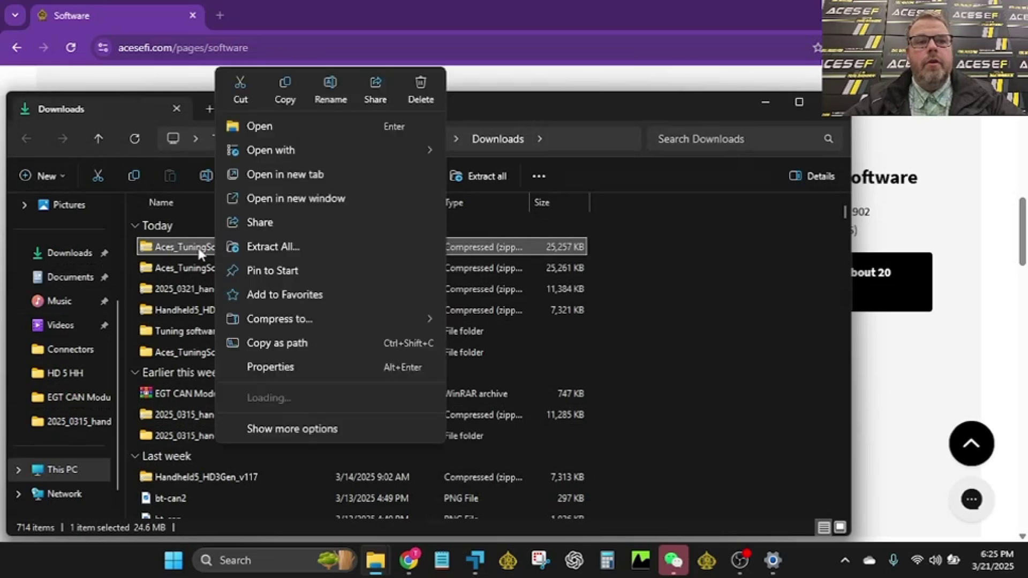
{"action": "left_click", "coordinate": [273, 247]}
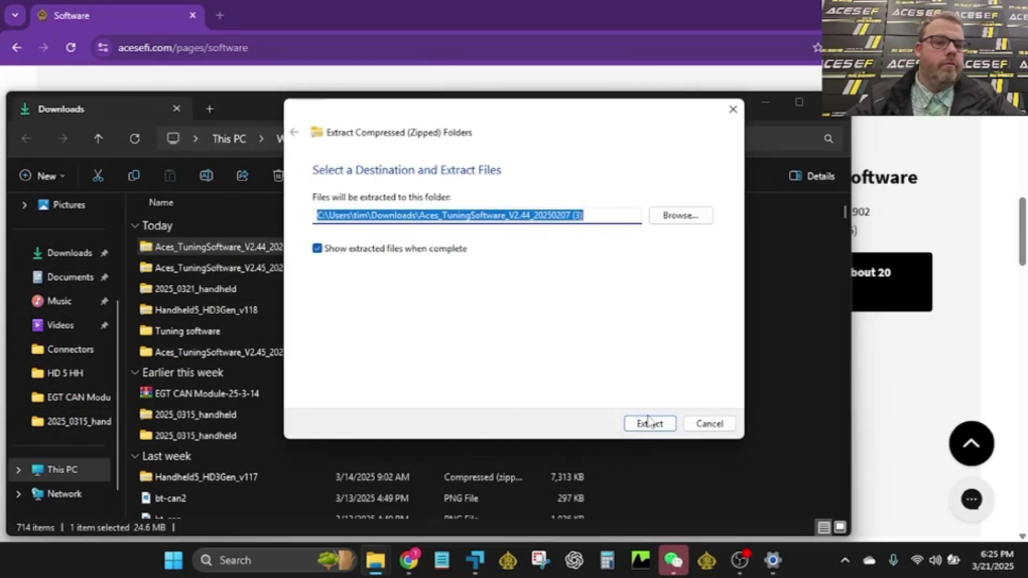
{"action": "left_click", "coordinate": [648, 427]}
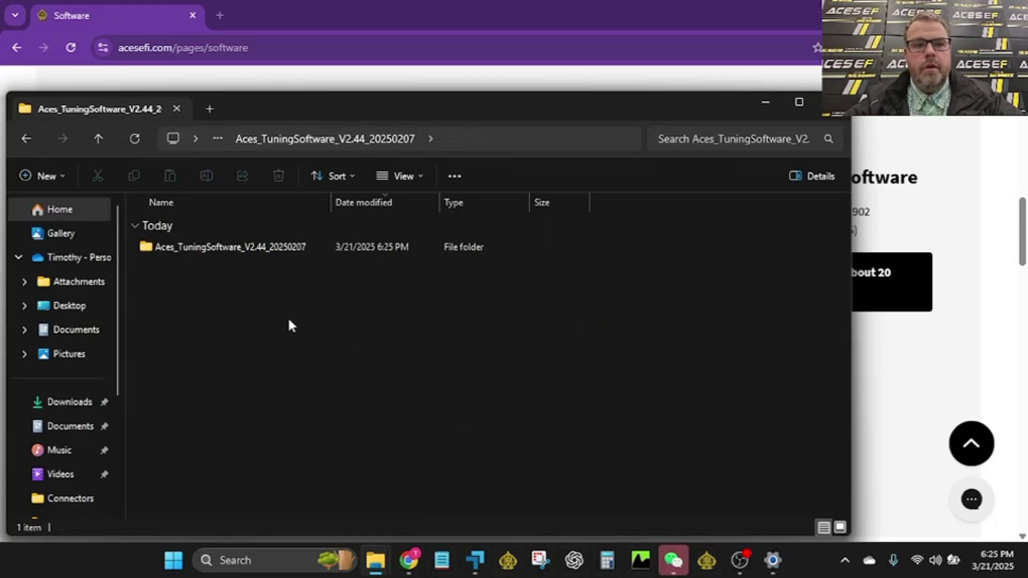
- Launch Aces from the extracted folder, choosing Run anyway past the SmartScreen warning
{"action": "double_click", "coordinate": [194, 248]}
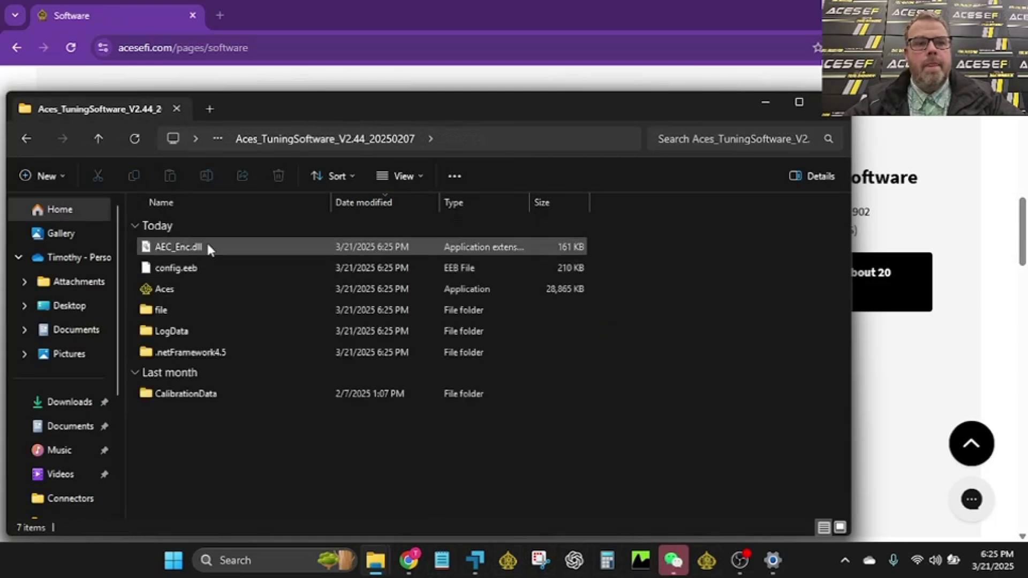
{"action": "double_click", "coordinate": [163, 290]}
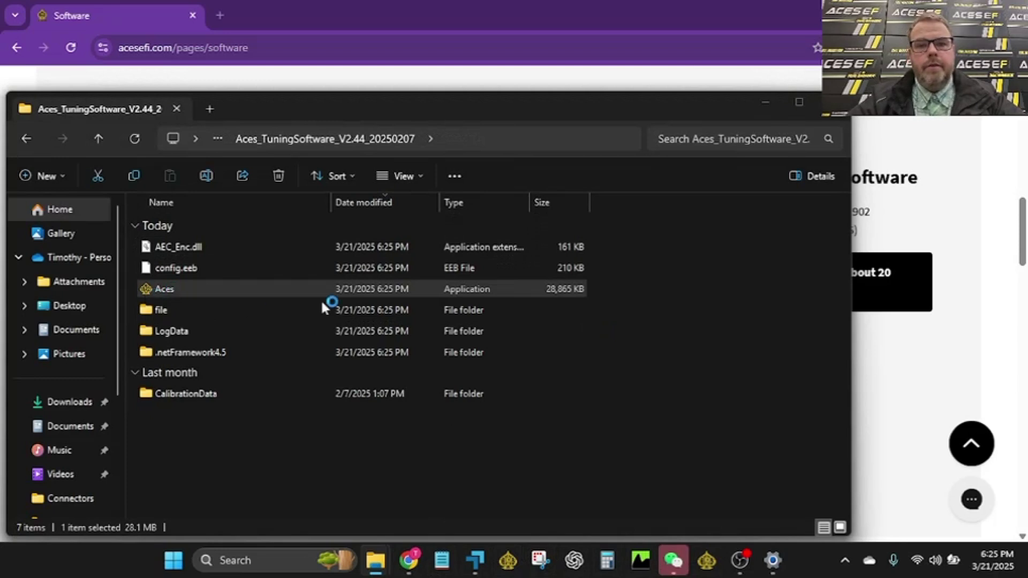
{"action": "left_click", "coordinate": [353, 170]}
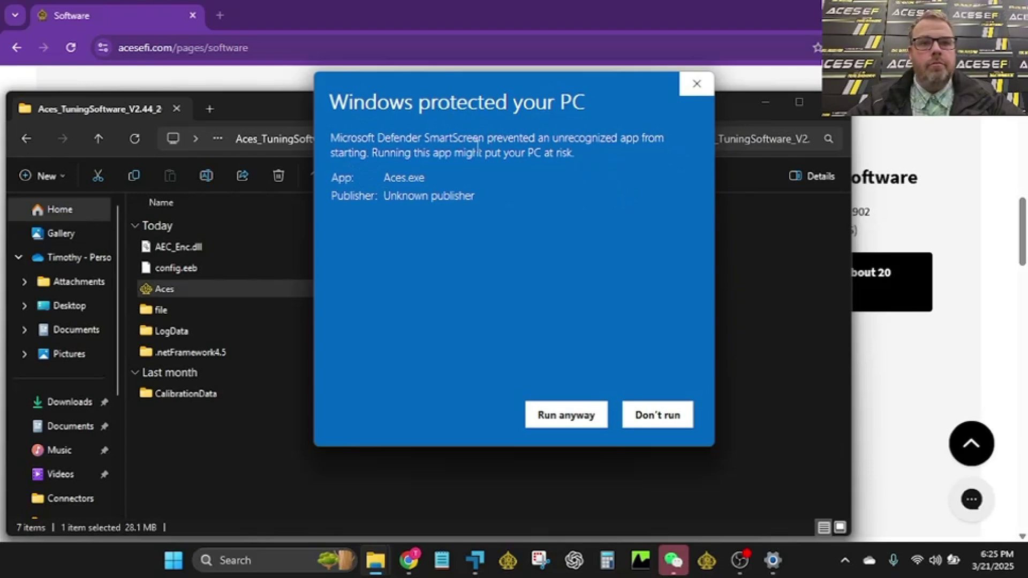
{"action": "left_click", "coordinate": [544, 421]}
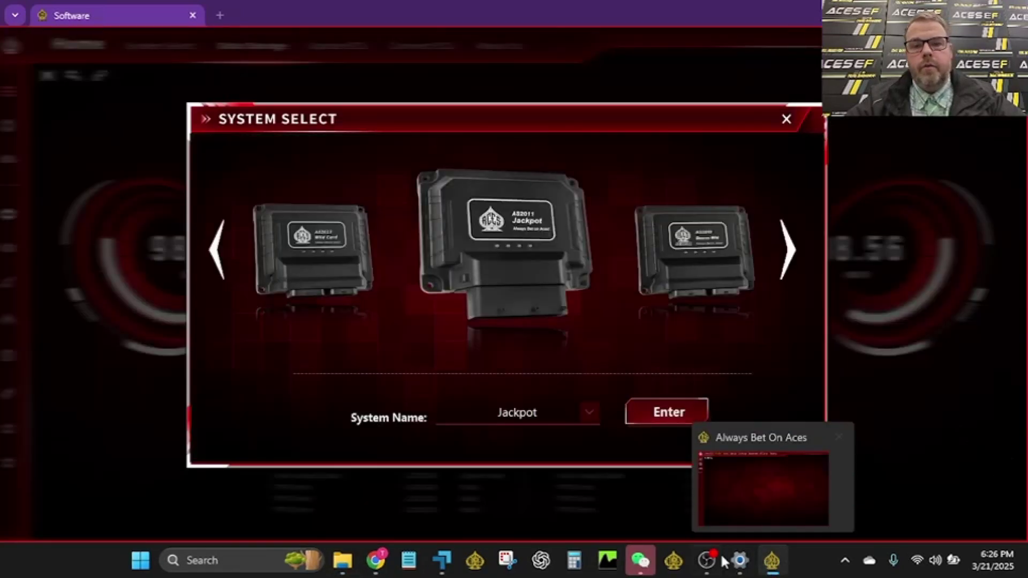
- Load the Killshot system from System Select and maximise the app window
{"action": "right_click", "coordinate": [780, 566]}
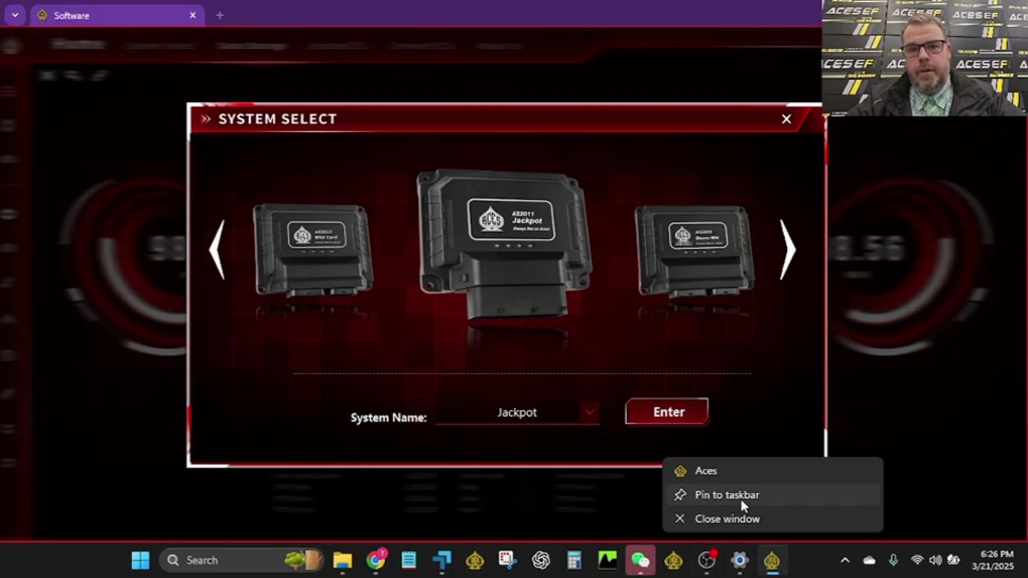
{"action": "left_click", "coordinate": [334, 455]}
{"action": "left_click", "coordinate": [485, 415]}
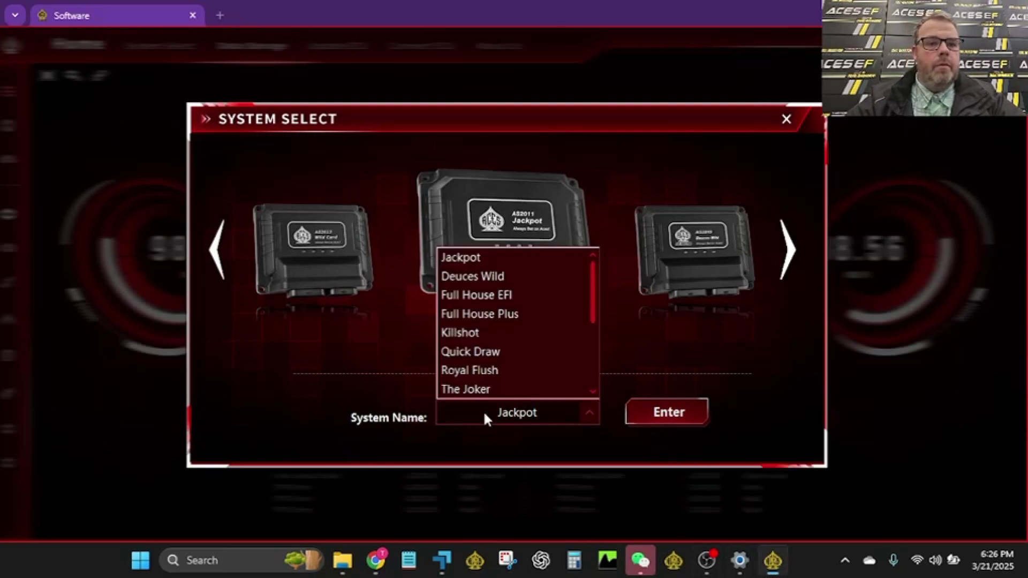
{"action": "left_click", "coordinate": [460, 333]}
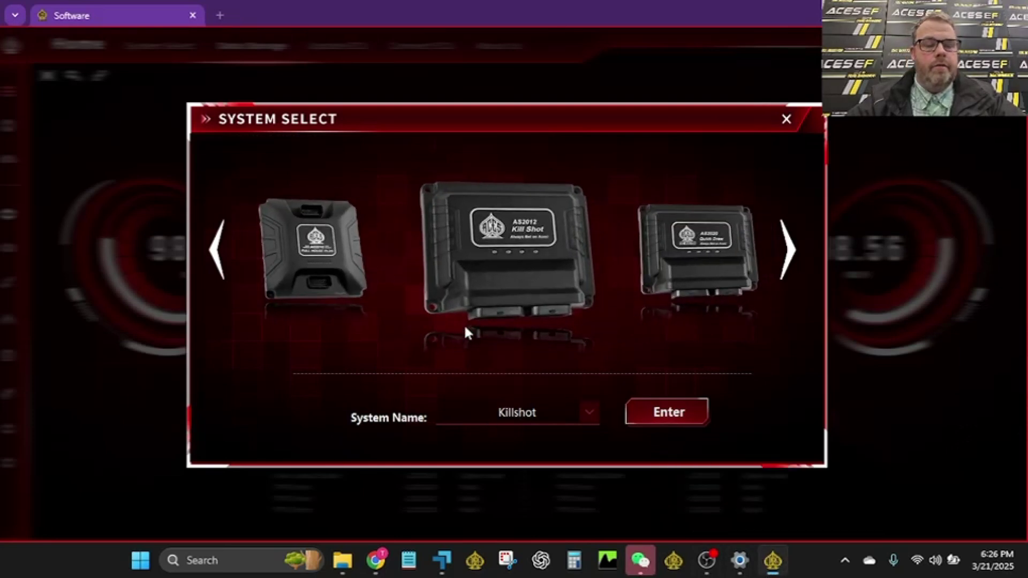
{"action": "left_click", "coordinate": [673, 414]}
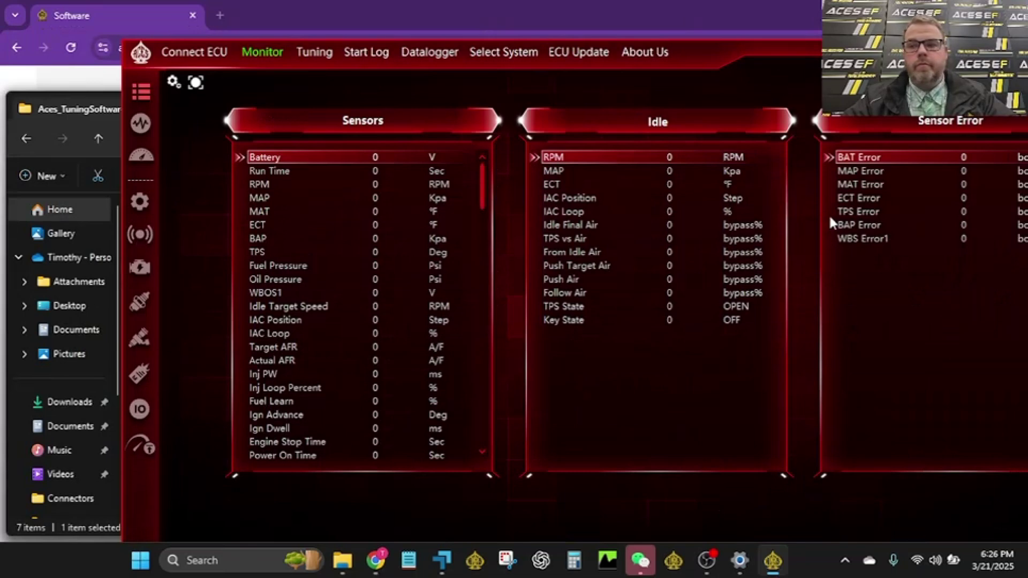
{"action": "left_click_drag", "start_coordinate": [699, 56], "coordinate": [593, 54]}
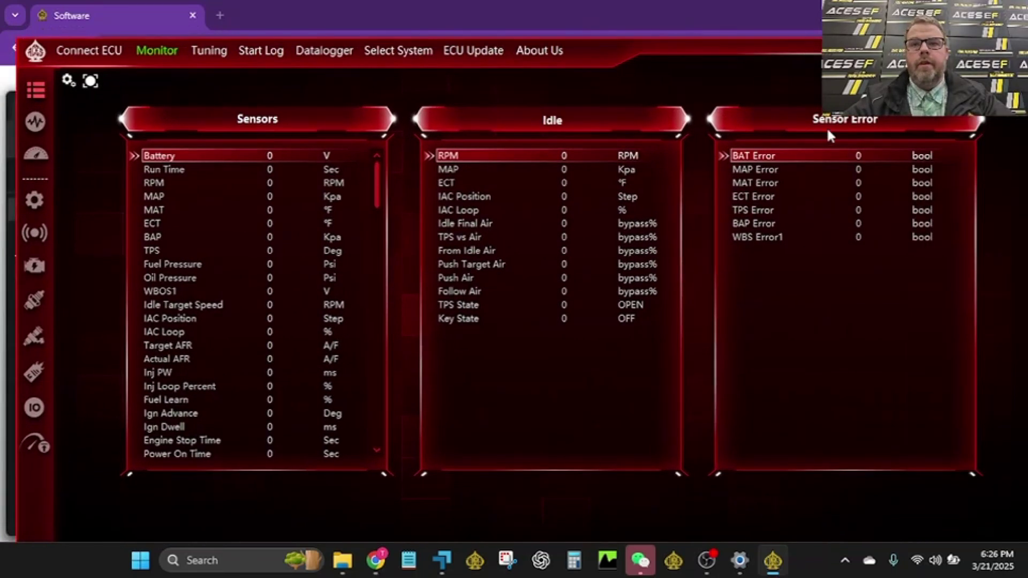
{"action": "key", "text": "super+Up"}
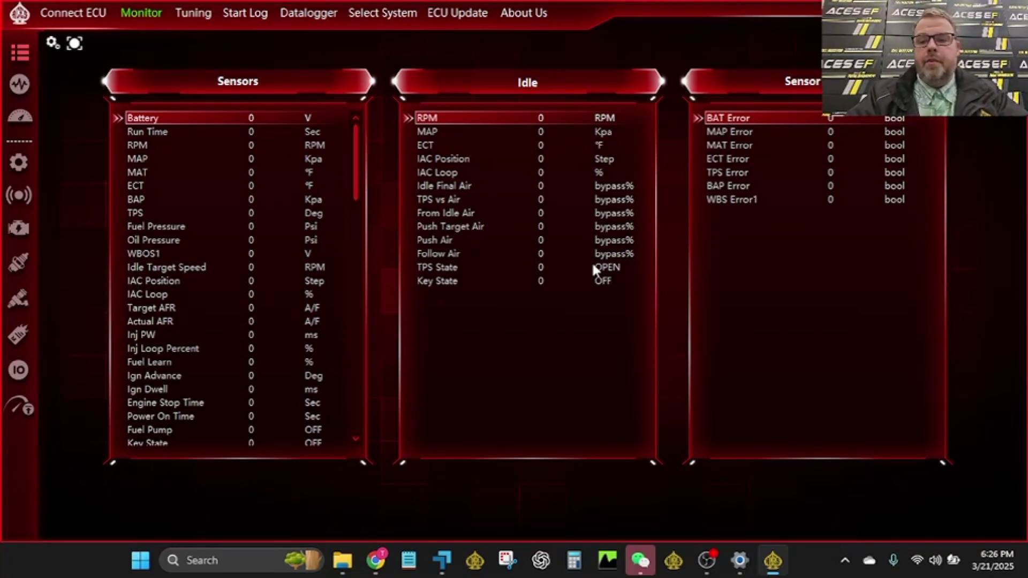
- Connect the ECU and acknowledge the 'ECU connected successfully' tip
{"action": "left_click", "coordinate": [76, 16]}
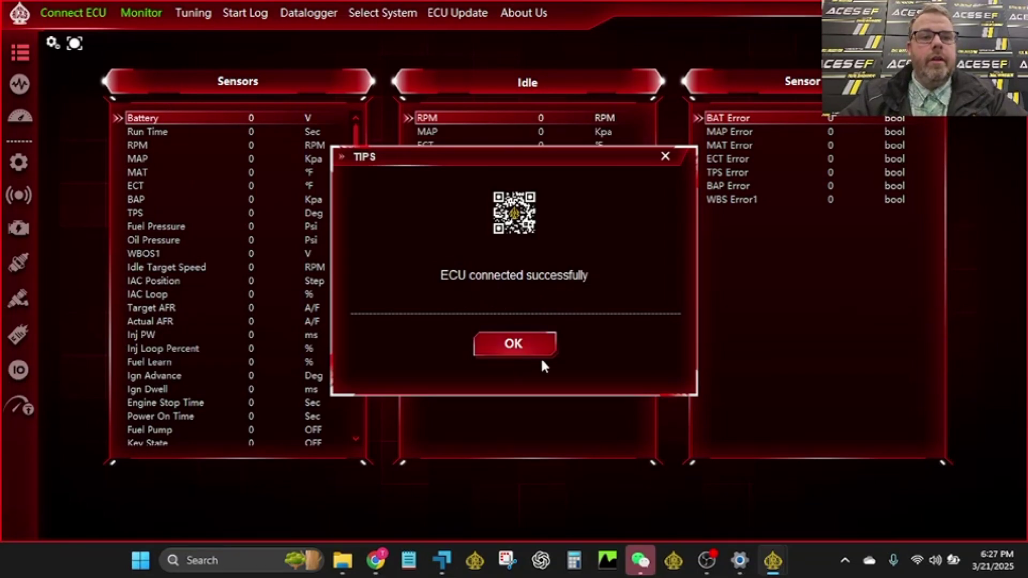
{"action": "left_click", "coordinate": [521, 341]}
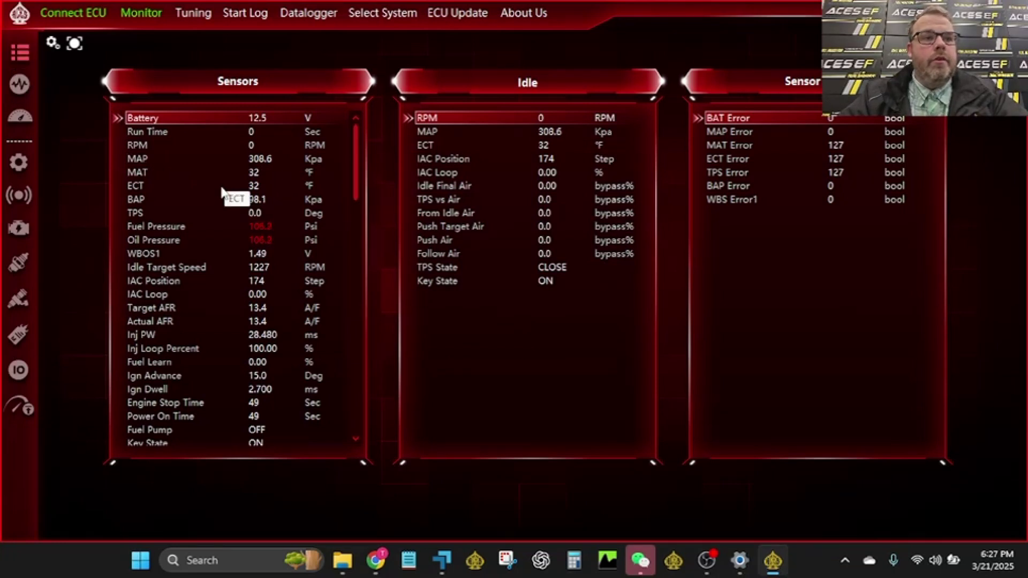
- Open the vggyellowtruck.acd calibration from Downloads on the System Setting page
{"action": "left_click", "coordinate": [19, 158]}
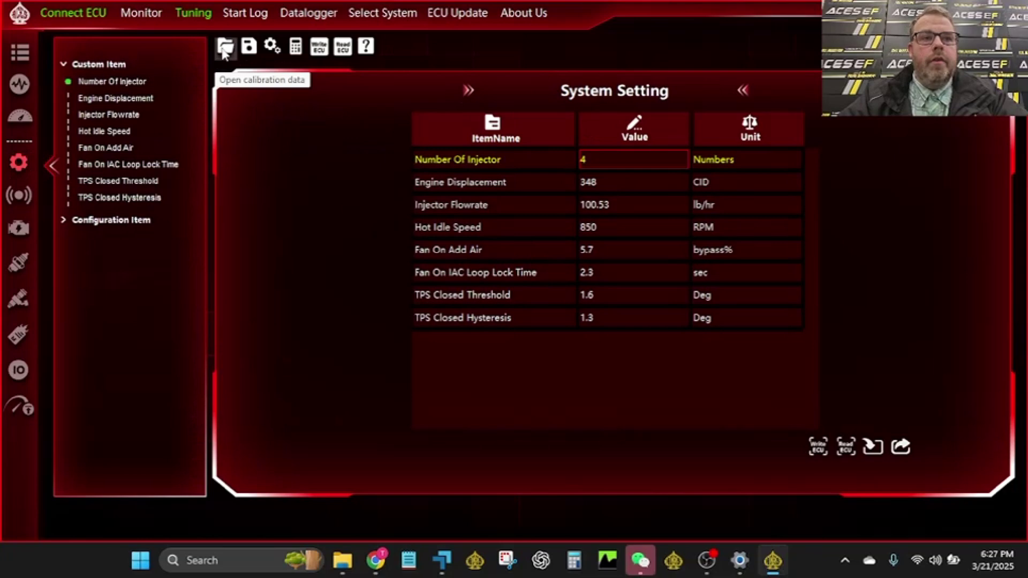
{"action": "left_click", "coordinate": [221, 51]}
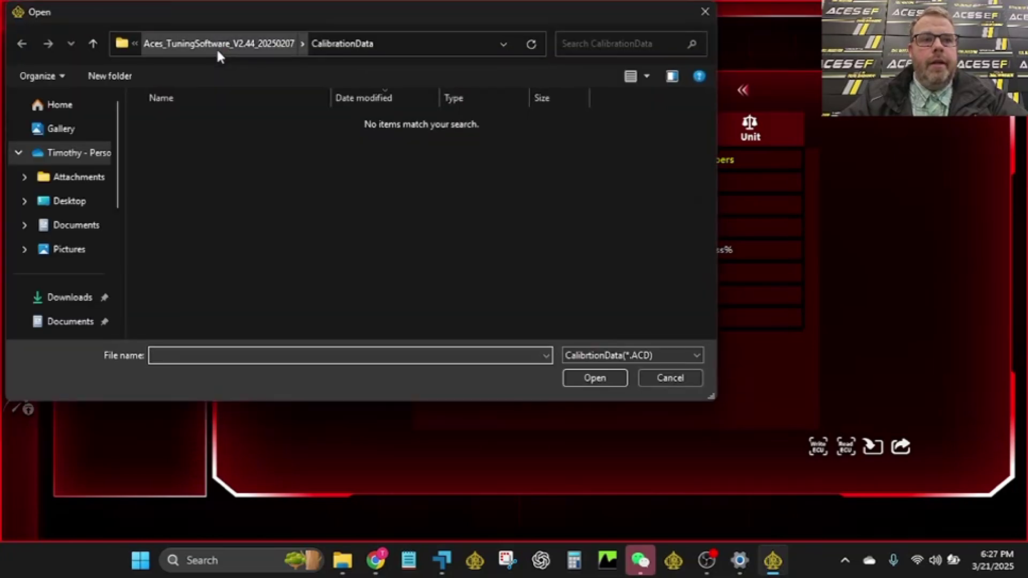
{"action": "left_click", "coordinate": [75, 297]}
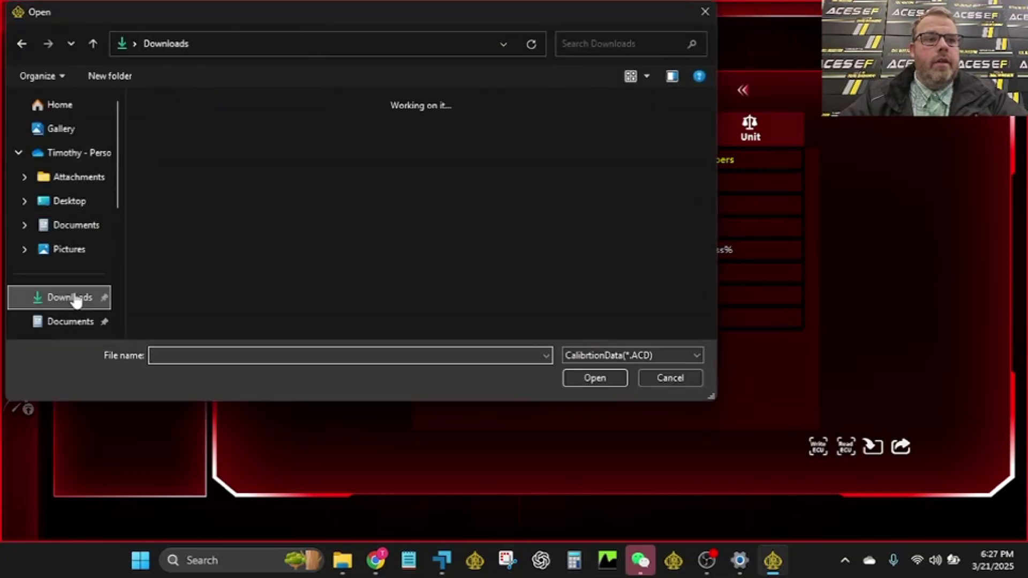
{"action": "scroll", "coordinate": [262, 185], "scroll_direction": "down", "scroll_amount": 3}
{"action": "scroll", "coordinate": [261, 186], "scroll_direction": "down", "scroll_amount": 3}
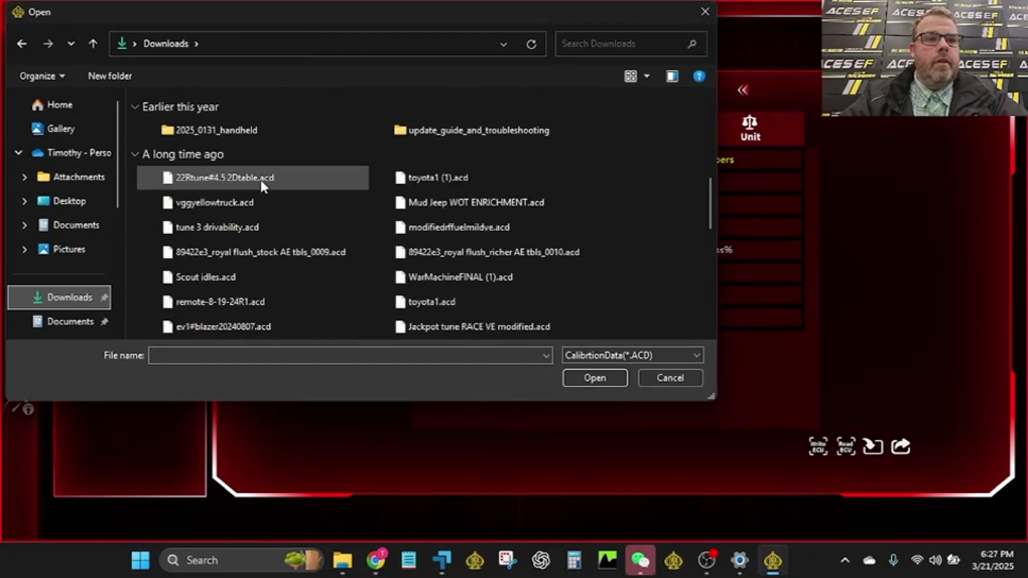
{"action": "left_click", "coordinate": [199, 208]}
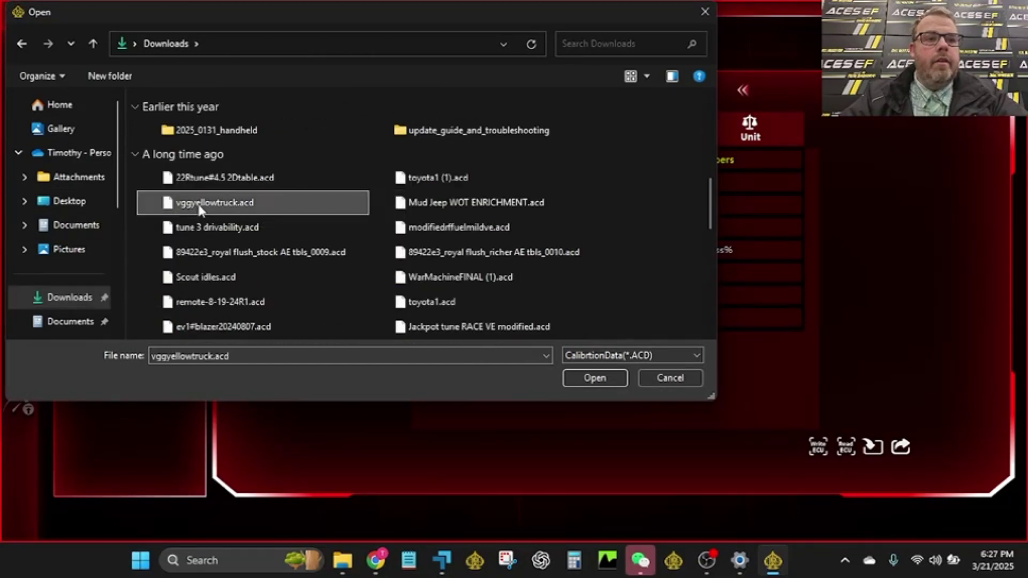
{"action": "left_click", "coordinate": [584, 380]}
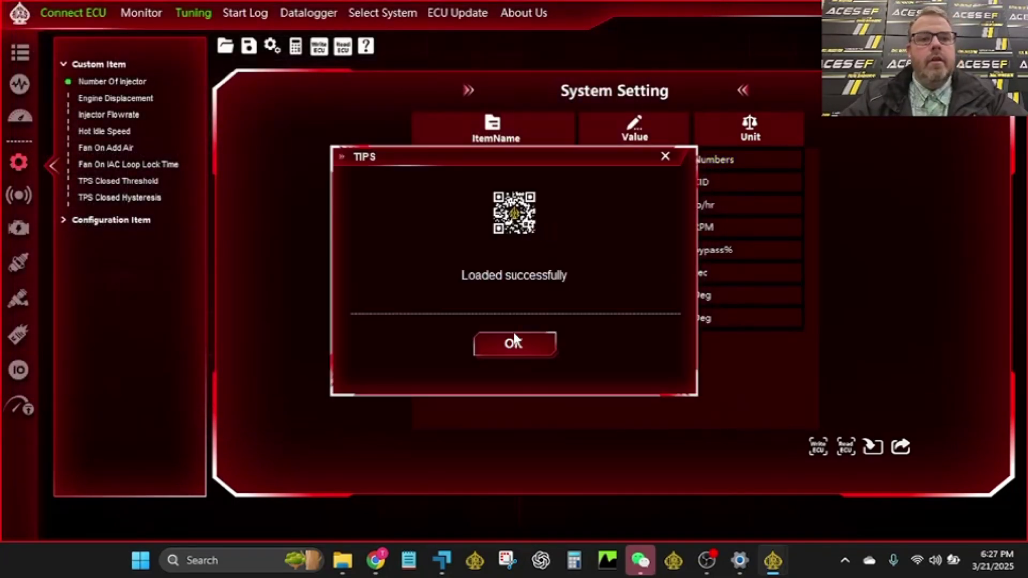
{"action": "left_click", "coordinate": [513, 340]}
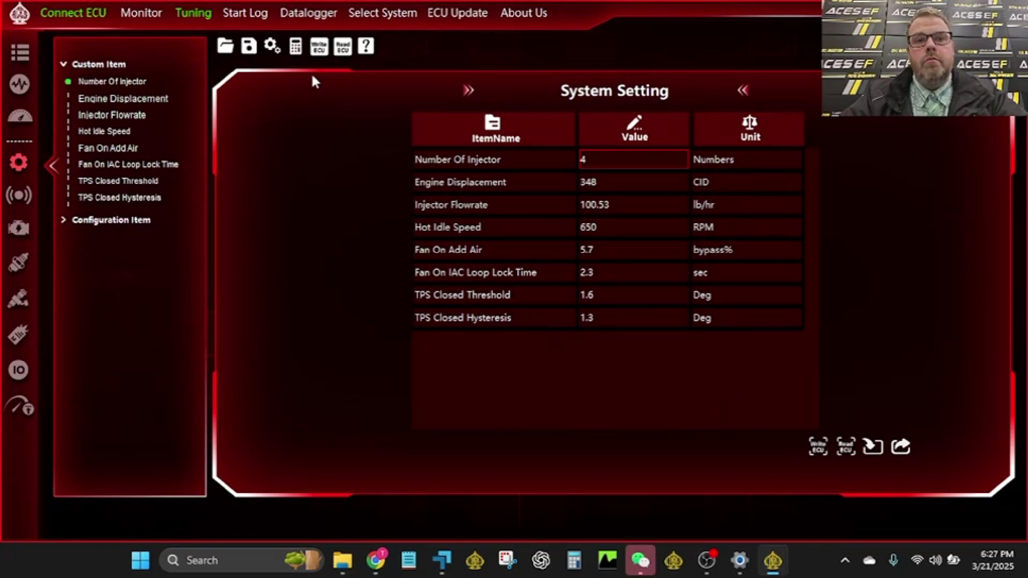
- Write the vggyellowtruck calibration to the ECU, confirming the power prompt and success notice
{"action": "left_click", "coordinate": [319, 46]}
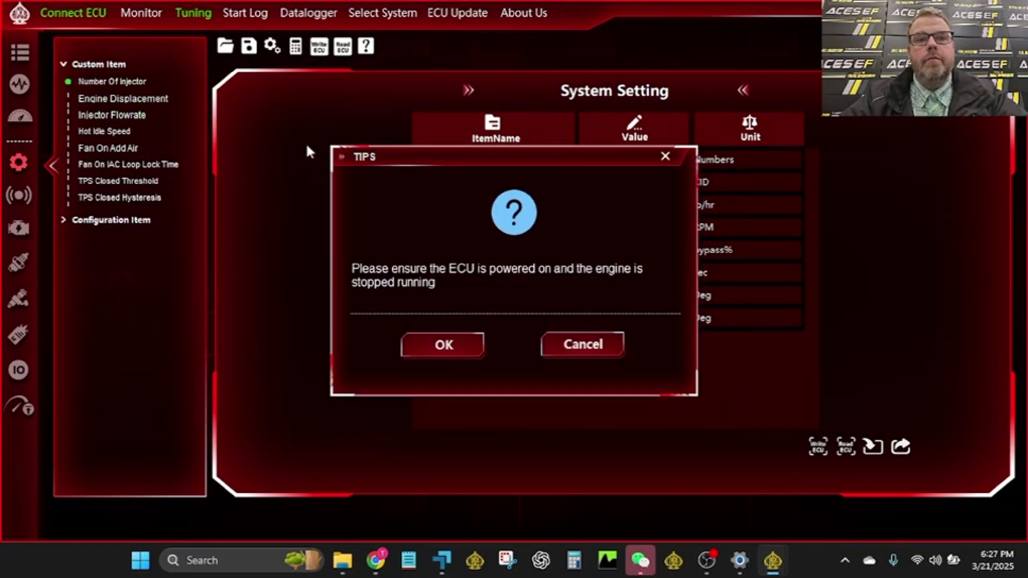
{"action": "left_click", "coordinate": [443, 351]}
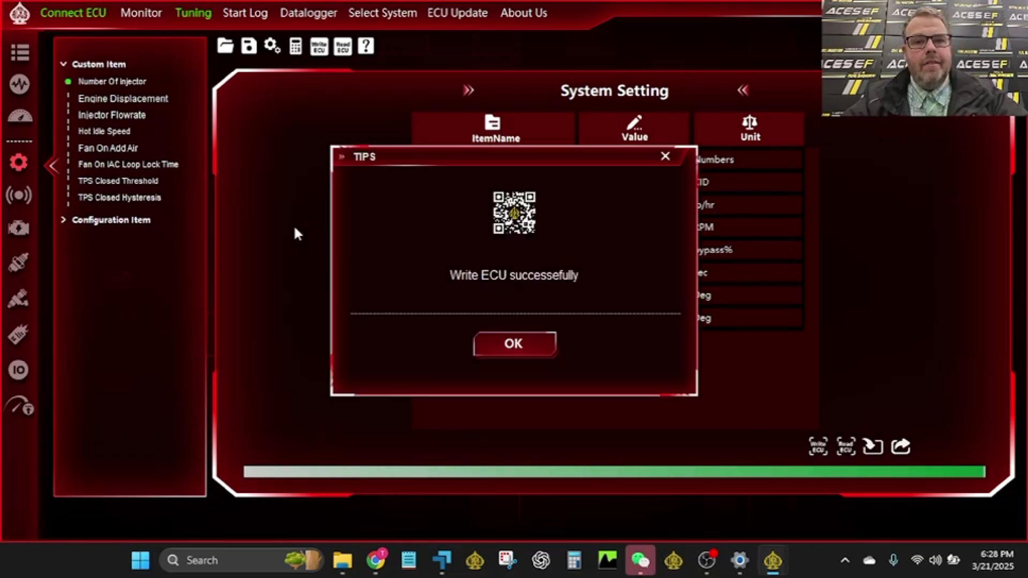
{"action": "left_click", "coordinate": [536, 348]}
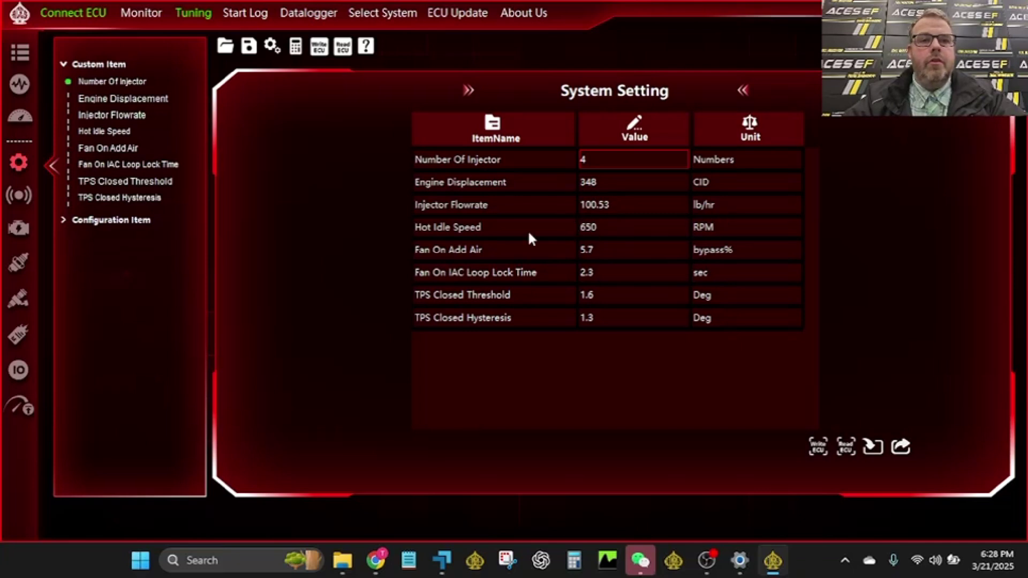
- Show the Sensors OPS x Point voltage graph, expand 1D Table, then switch to Idle
{"action": "left_click", "coordinate": [22, 192]}
{"action": "left_click", "coordinate": [18, 231]}
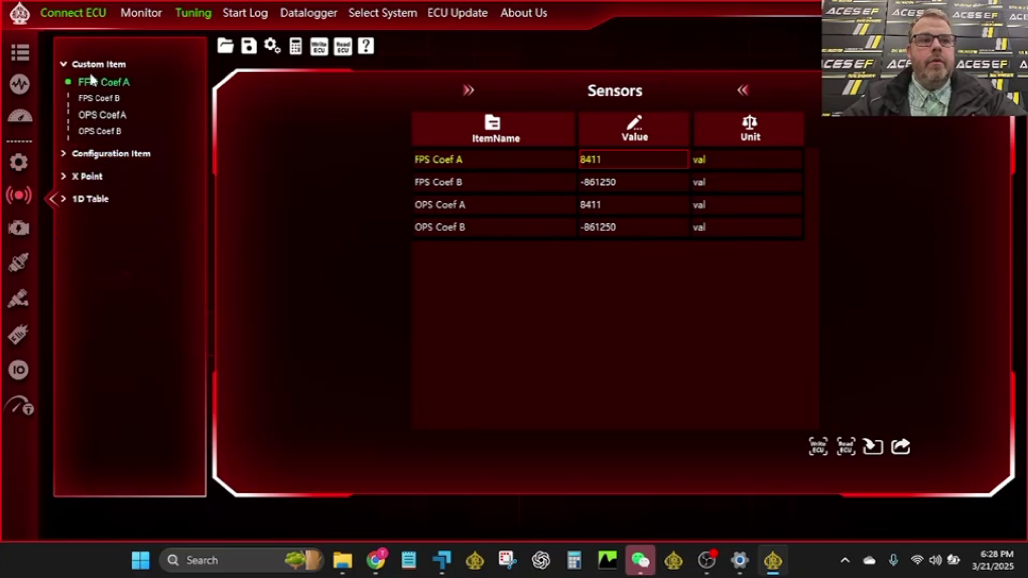
{"action": "left_click", "coordinate": [78, 180]}
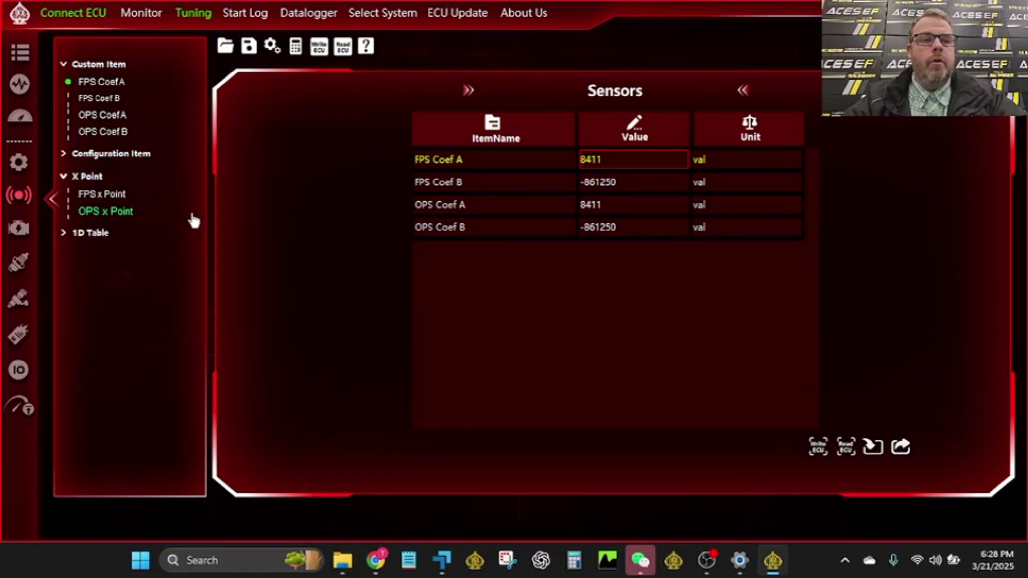
{"action": "left_click", "coordinate": [92, 213]}
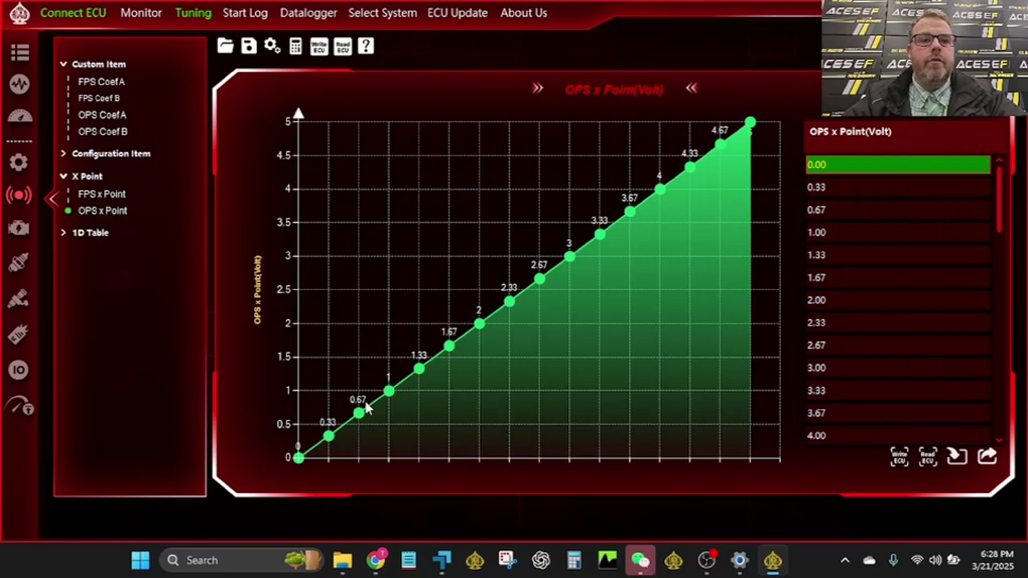
{"action": "left_click", "coordinate": [73, 239]}
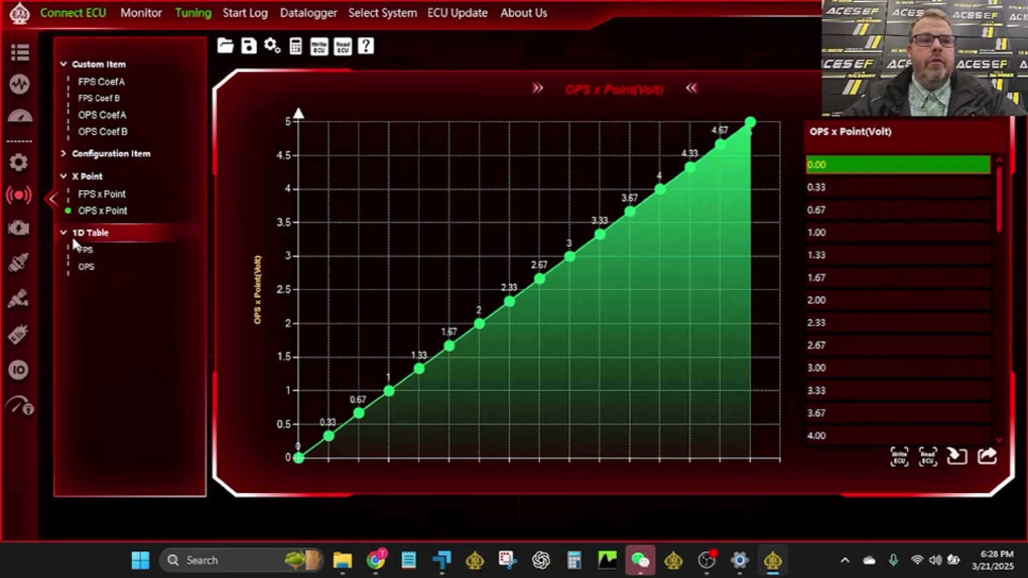
{"action": "left_click", "coordinate": [16, 230]}
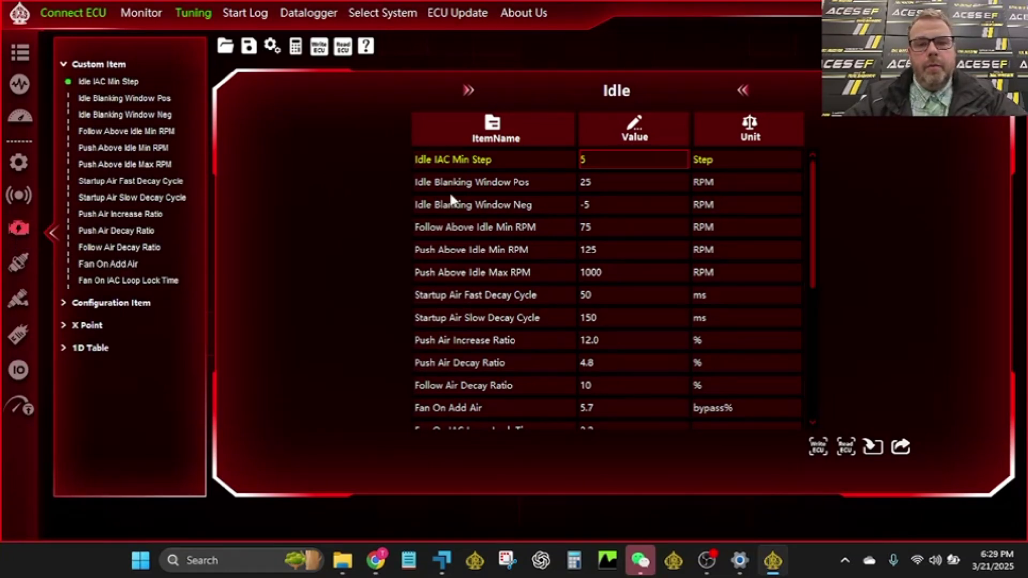
- Select the Startup Air Fast Decay Cycle and Fan On IAC Loop Lock Time settings
{"action": "scroll", "coordinate": [462, 252], "scroll_direction": "down", "scroll_amount": 1}
{"action": "left_click", "coordinate": [465, 271]}
{"action": "left_click", "coordinate": [467, 410]}
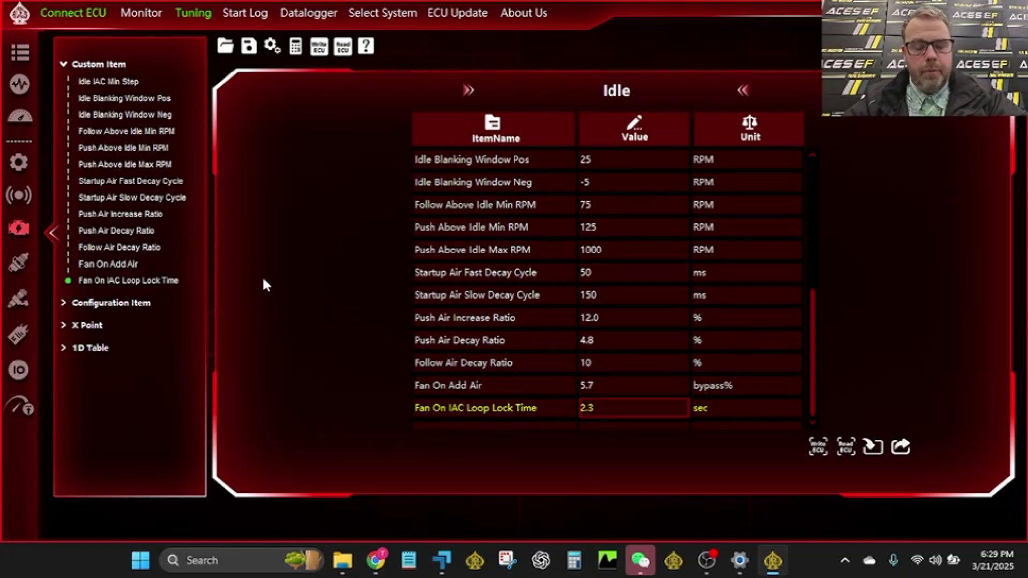
- Expand idle Configuration Item, X Point and 1D Table to list Idle Target Speed
{"action": "left_click", "coordinate": [119, 308]}
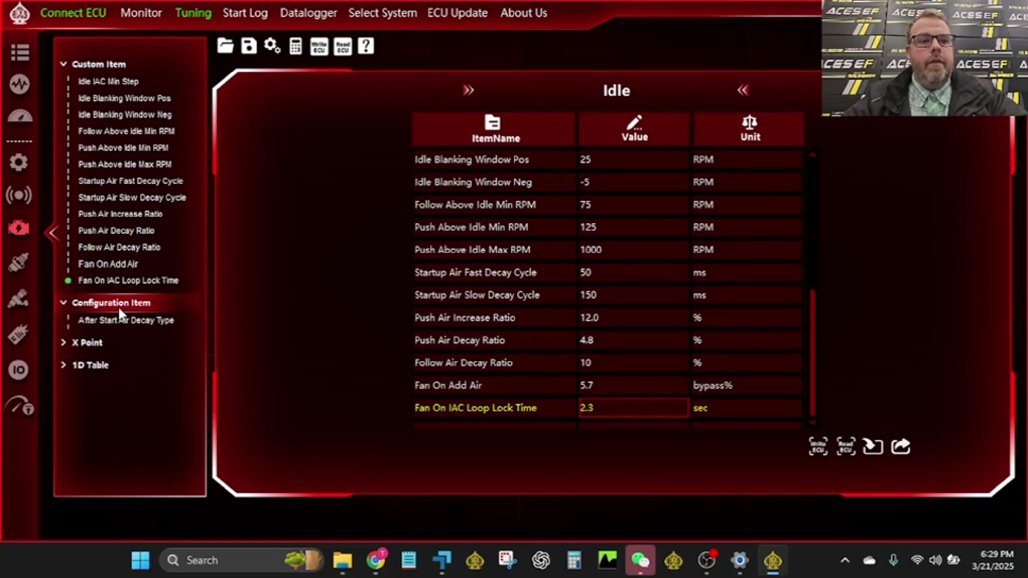
{"action": "left_click", "coordinate": [84, 343]}
{"action": "left_click", "coordinate": [90, 416]}
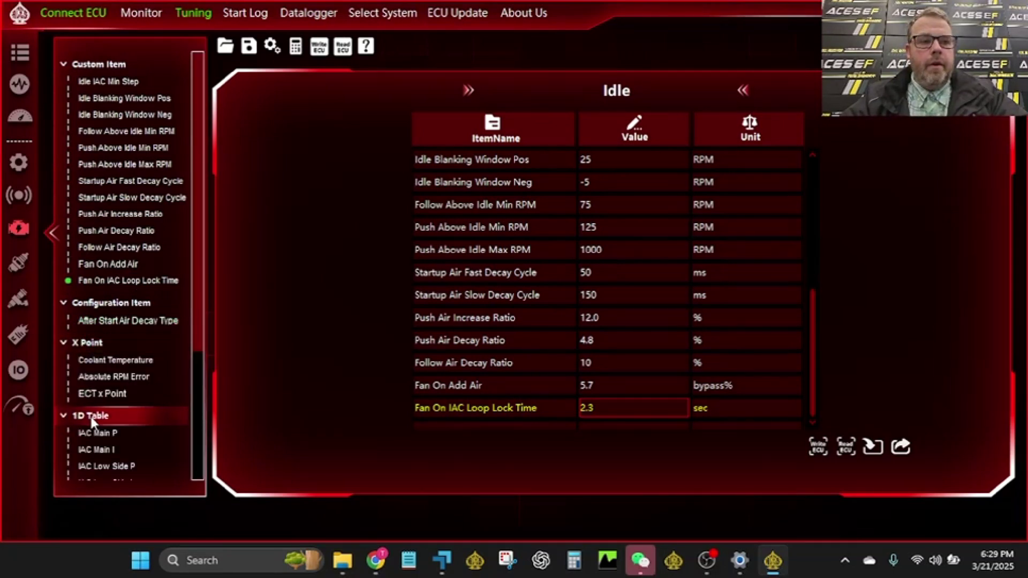
{"action": "scroll", "coordinate": [107, 290], "scroll_direction": "down", "scroll_amount": 3}
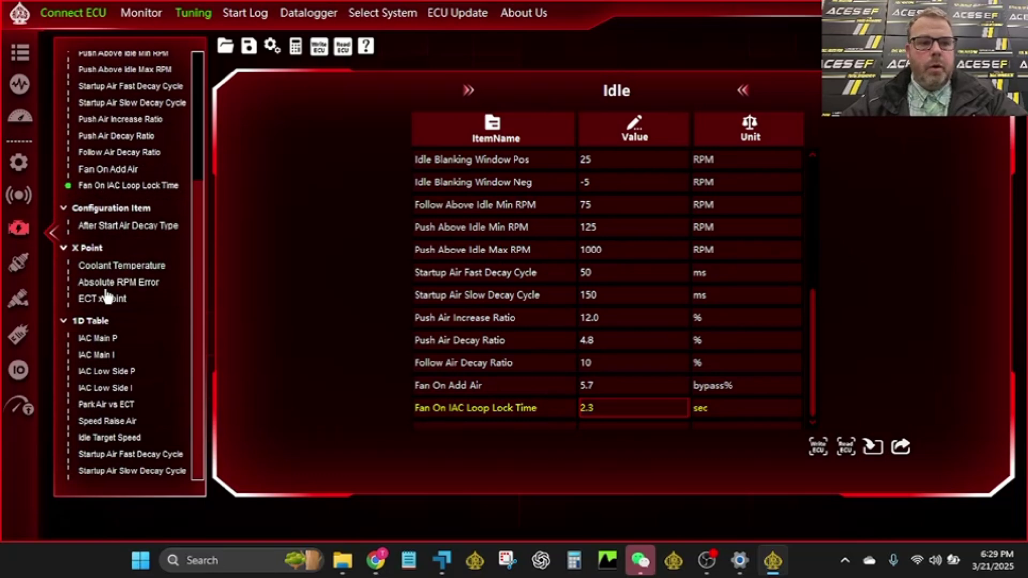
- Open the Park Air vs ECT table and inspect its values at 86, 104 and 122
{"action": "left_click", "coordinate": [99, 409]}
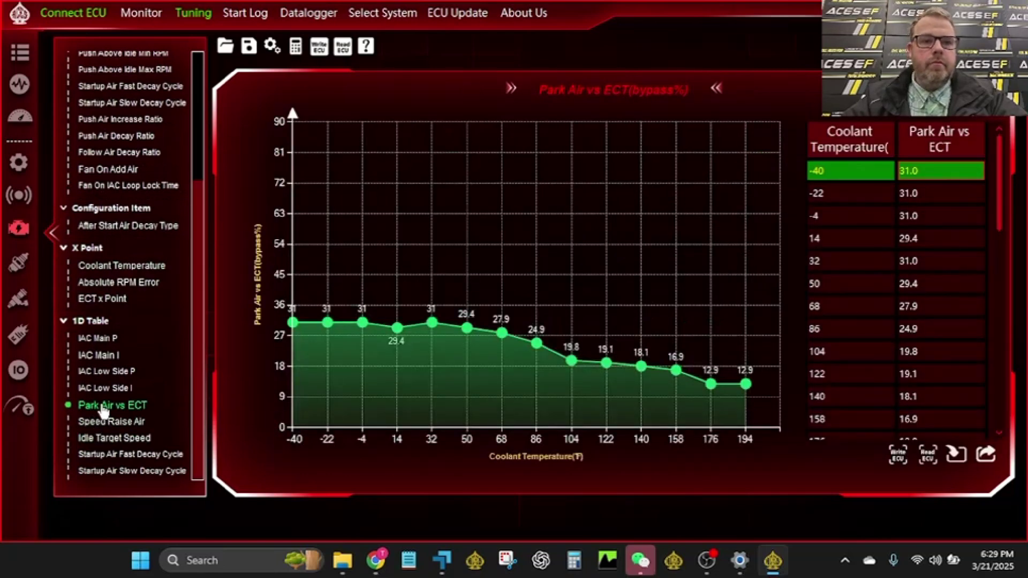
{"action": "left_click", "coordinate": [572, 363]}
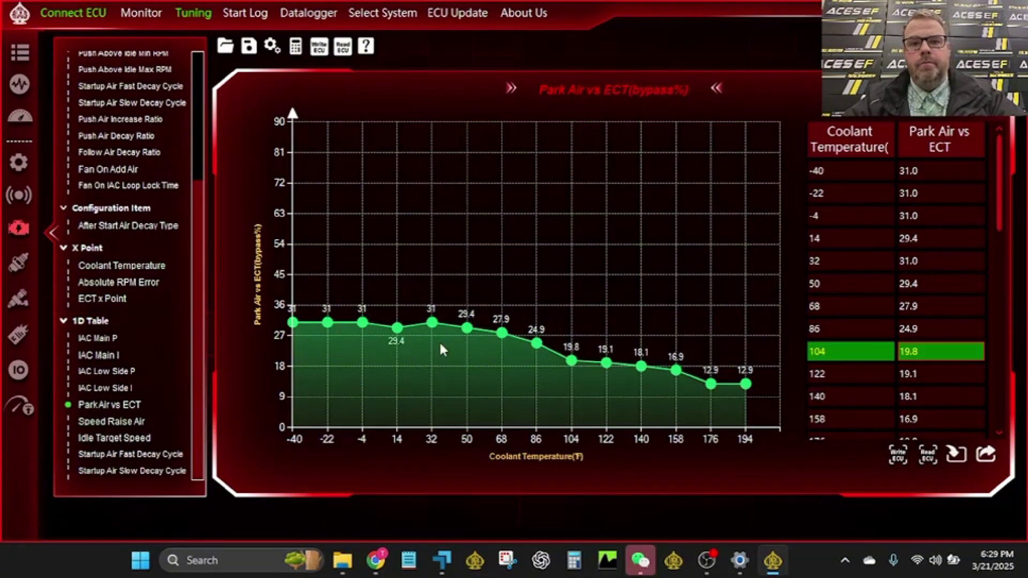
{"action": "left_click", "coordinate": [327, 323]}
{"action": "left_click", "coordinate": [606, 363]}
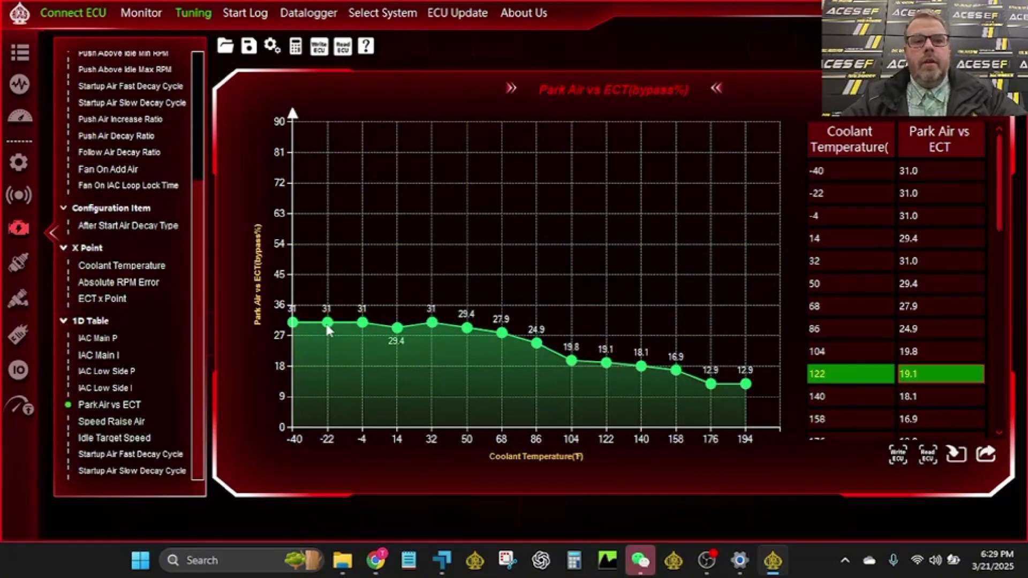
{"action": "left_click", "coordinate": [362, 323]}
{"action": "left_click", "coordinate": [432, 323]}
{"action": "left_click", "coordinate": [536, 343]}
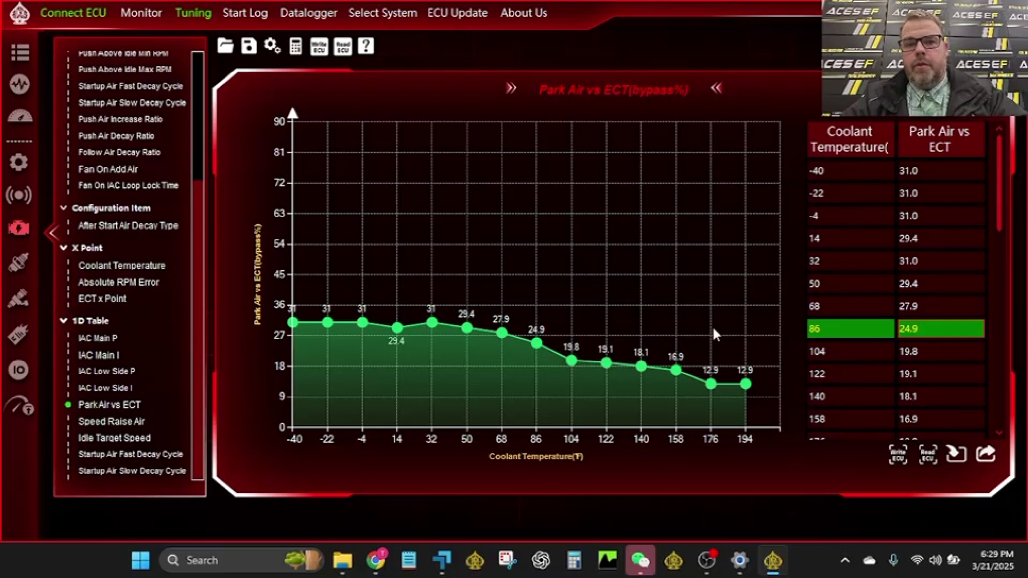
- Raise every Park Air row so 31.0 becomes 35.9 and 12.9 becomes 14.9
{"action": "left_click", "coordinate": [928, 175]}
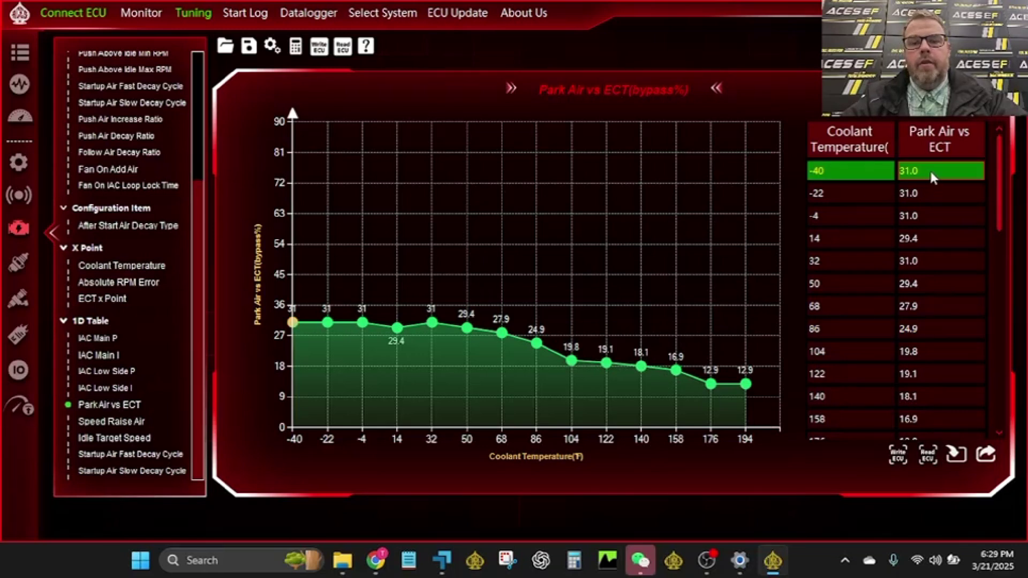
{"action": "left_click_drag", "start_coordinate": [929, 169], "coordinate": [967, 505]}
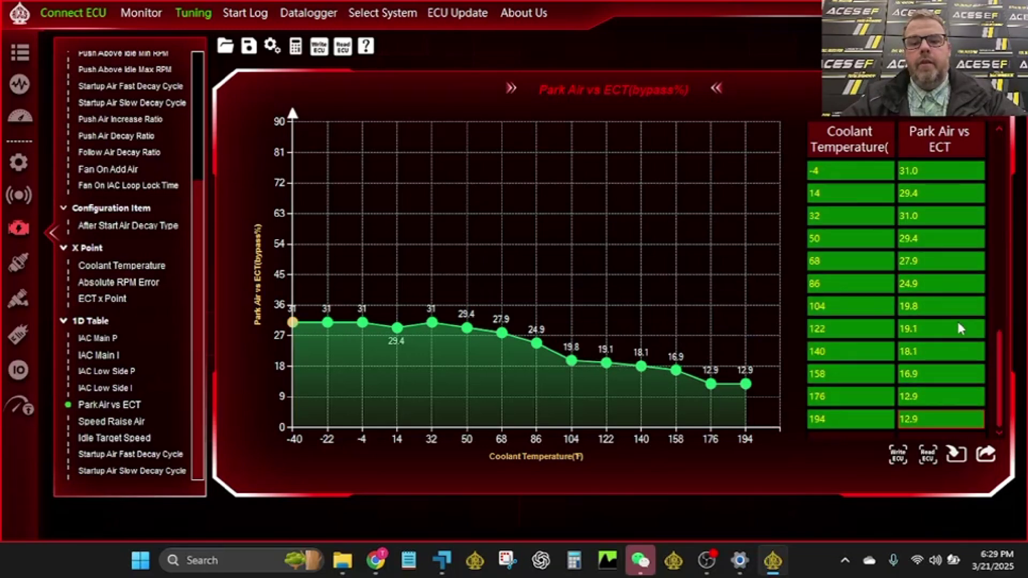
{"action": "key", "text": "plus"}
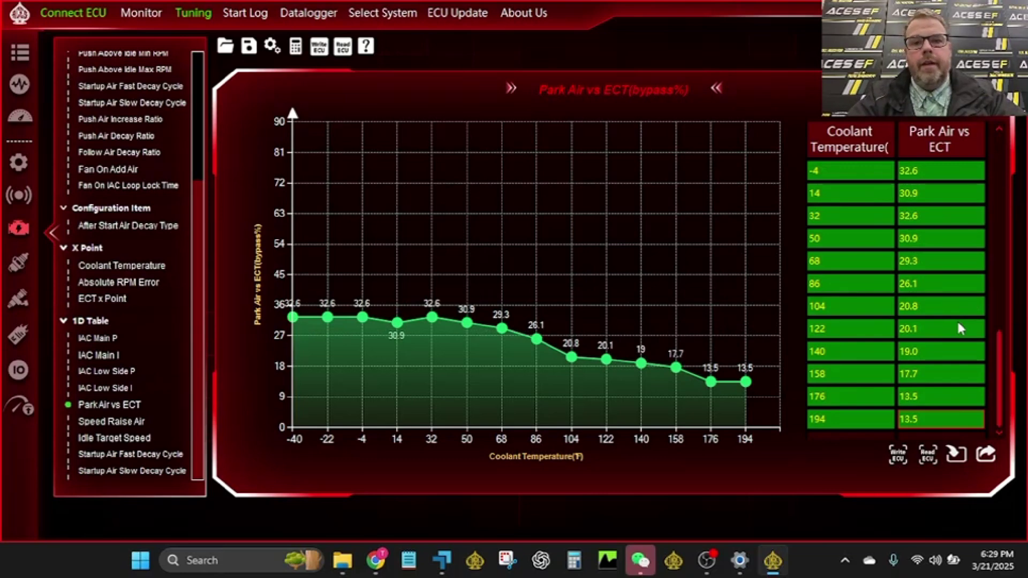
{"action": "key", "text": "plus"}
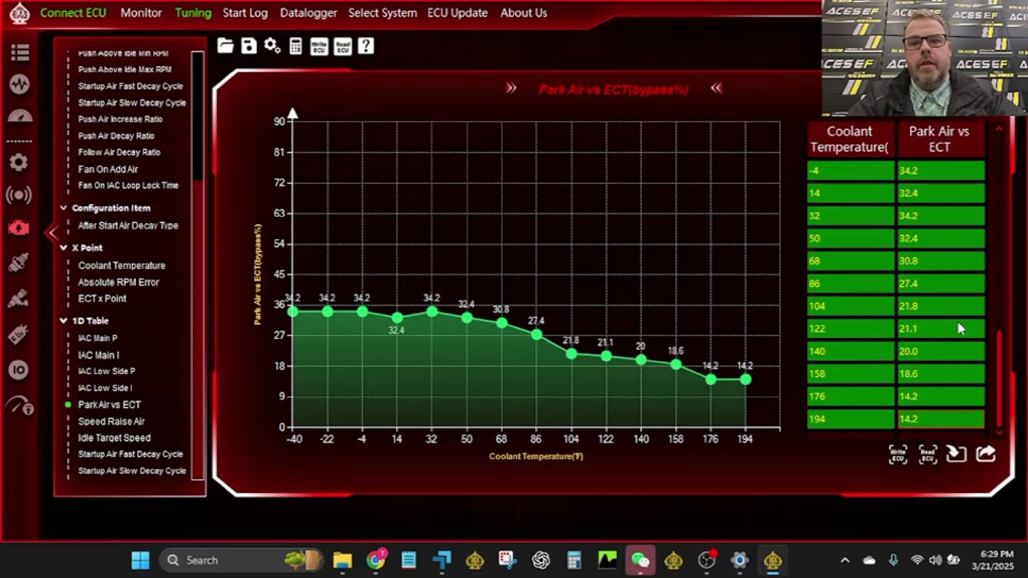
{"action": "key", "text": "plus"}
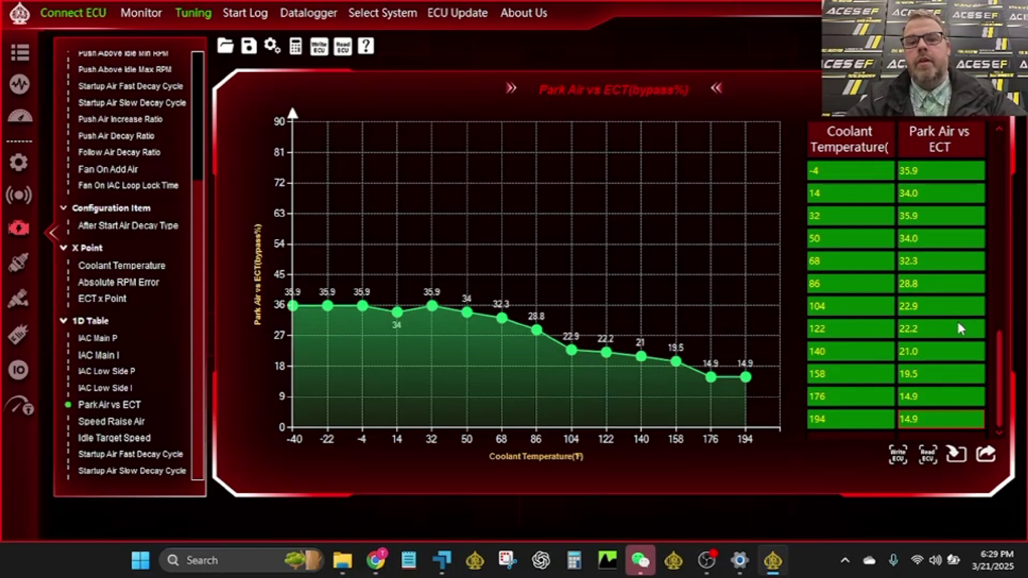
{"action": "key", "text": "plus"}
{"action": "key", "text": "minus"}
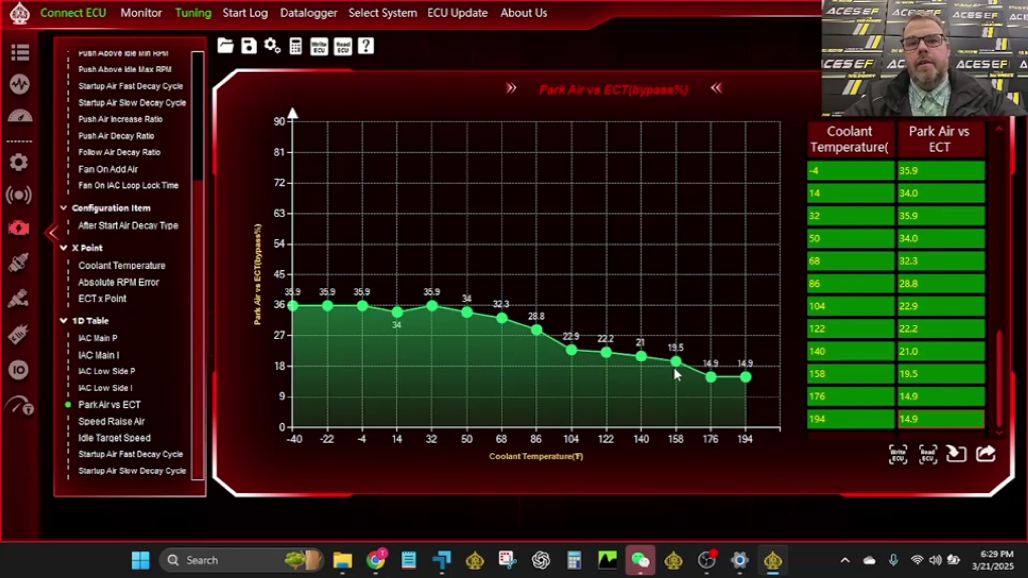
{"action": "left_click", "coordinate": [922, 304]}
- Dismiss the Park Air table's editing menu unchanged and go to the Spark settings page
{"action": "right_click", "coordinate": [922, 290]}
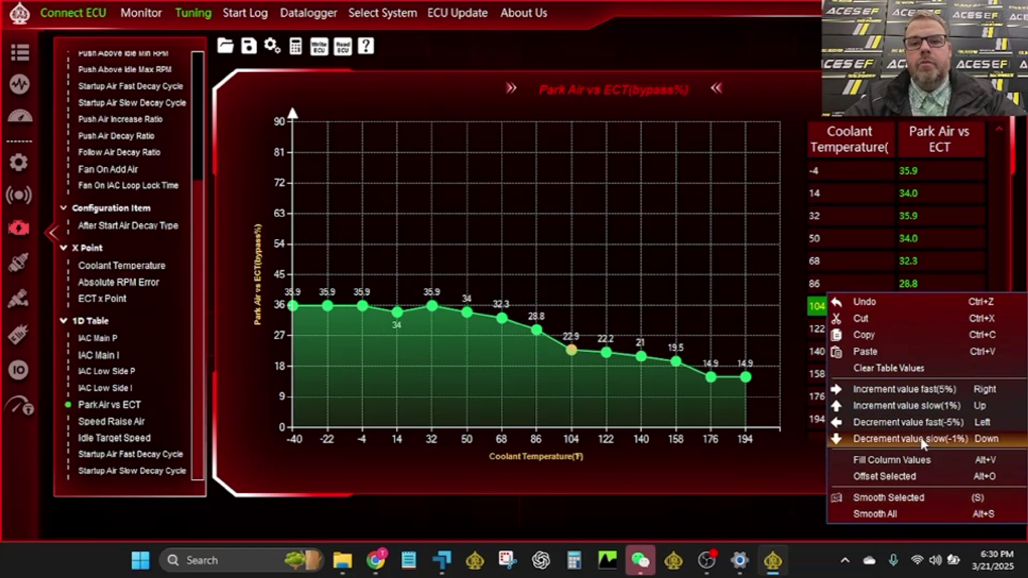
{"action": "left_click", "coordinate": [743, 302]}
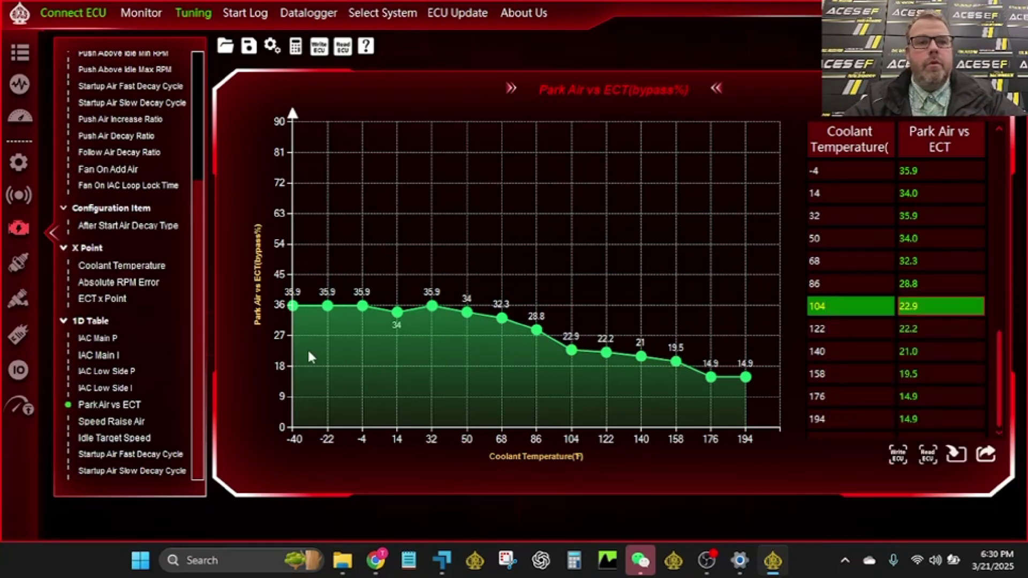
{"action": "left_click", "coordinate": [15, 272]}
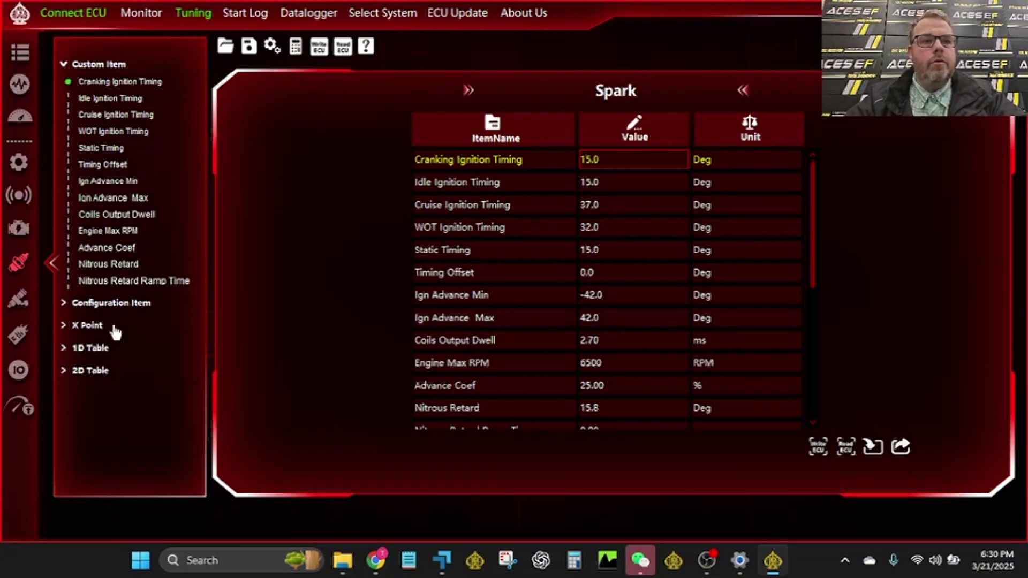
- Expand the Spark Configuration Item and 2D Table groups to list MBT, Startup, Idle and Follow Base Timing
{"action": "left_click", "coordinate": [85, 303]}
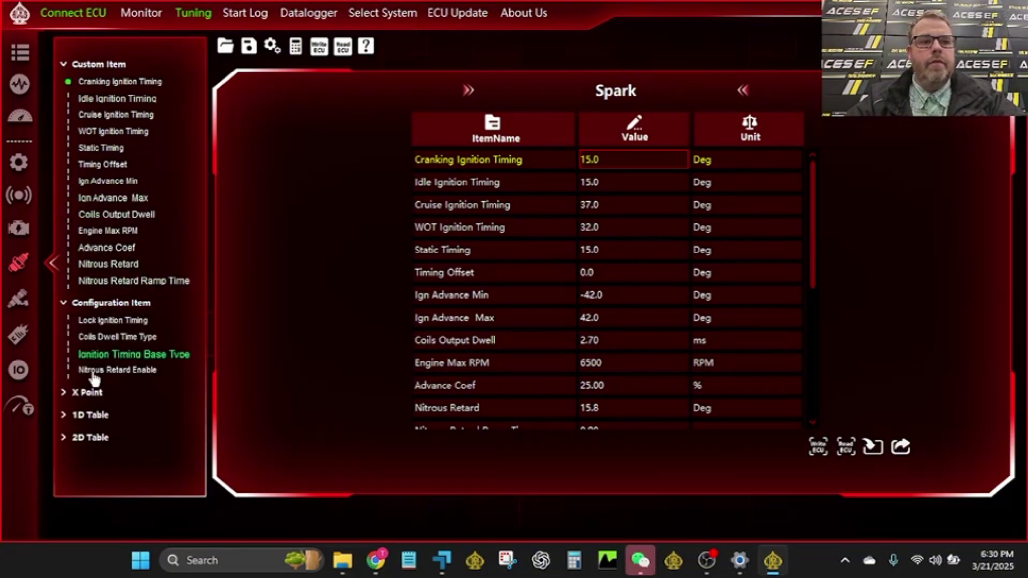
{"action": "left_click", "coordinate": [90, 437]}
{"action": "scroll", "coordinate": [116, 206], "scroll_direction": "down", "scroll_amount": 1}
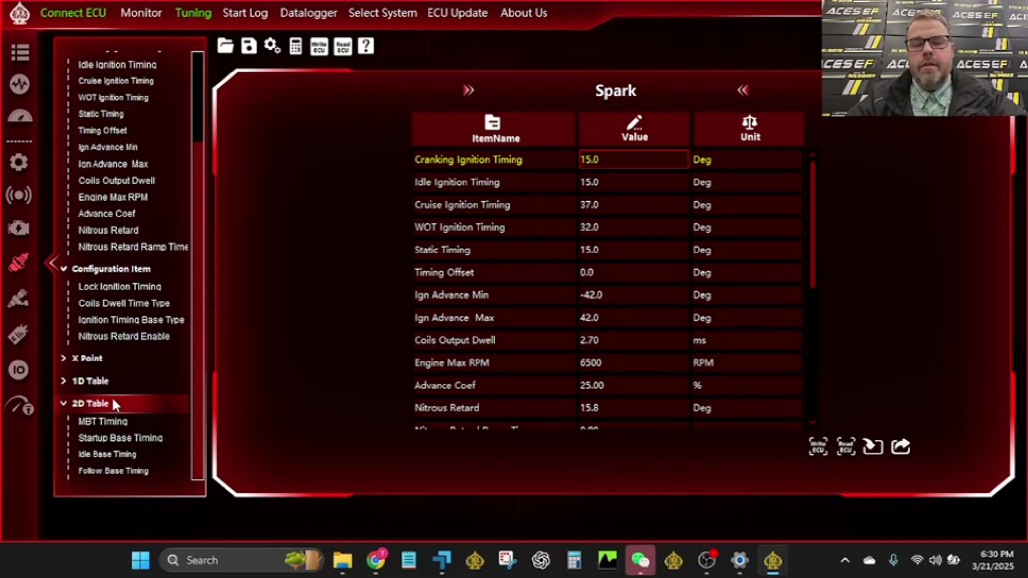
- Go to the Fuel page and expand its 2D Table group listing Stock, Mild and Race VE
{"action": "left_click", "coordinate": [17, 303]}
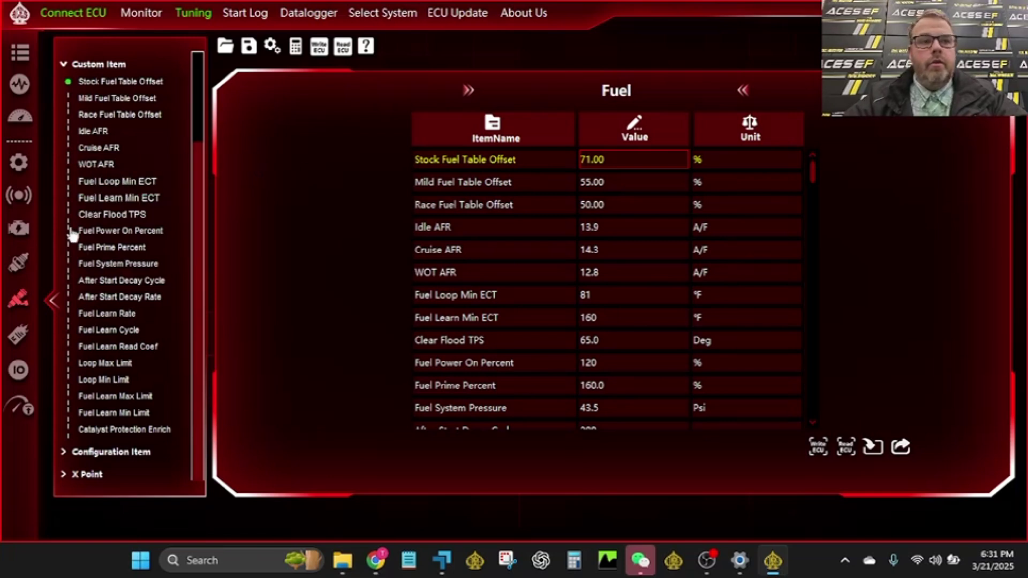
{"action": "scroll", "coordinate": [107, 343], "scroll_direction": "down", "scroll_amount": 2}
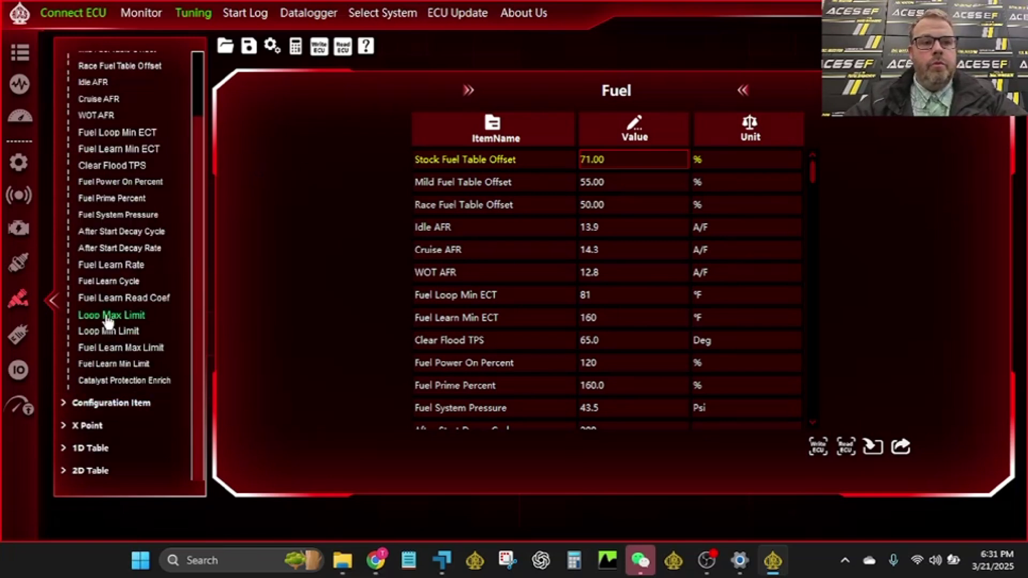
{"action": "left_click", "coordinate": [76, 472]}
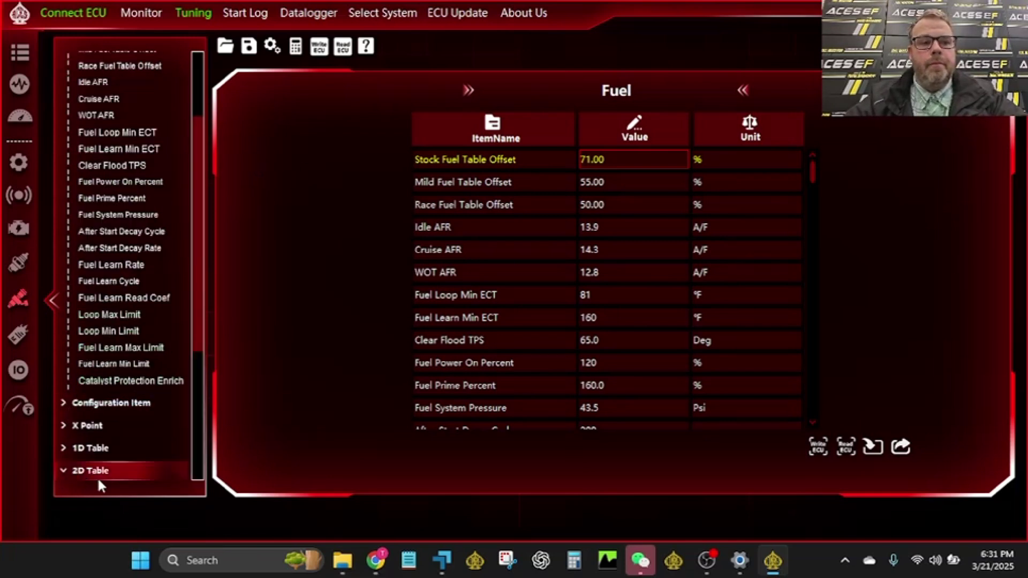
{"action": "scroll", "coordinate": [107, 375], "scroll_direction": "down", "scroll_amount": 4}
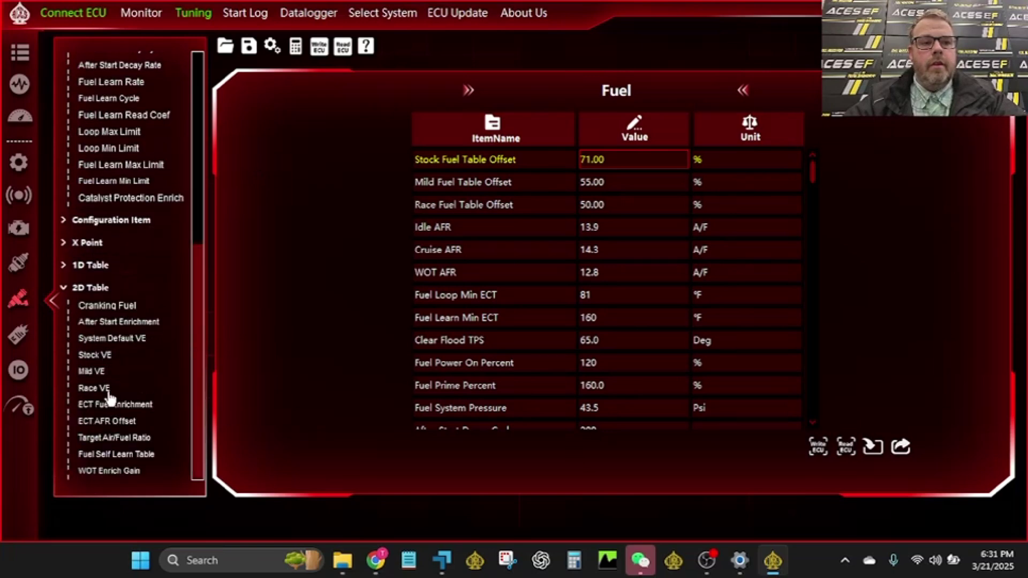
- Open Mild VE as a heat map and zero the 1000–1500 RPM, 20–70 kPa cells
{"action": "left_click", "coordinate": [91, 373]}
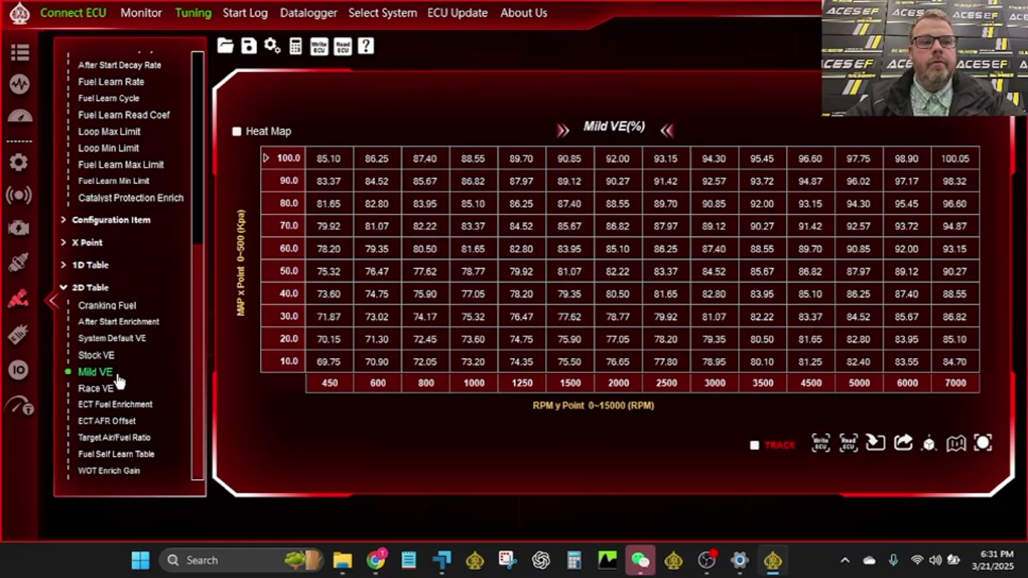
{"action": "left_click", "coordinate": [236, 131]}
{"action": "left_click_drag", "start_coordinate": [455, 228], "coordinate": [570, 339]}
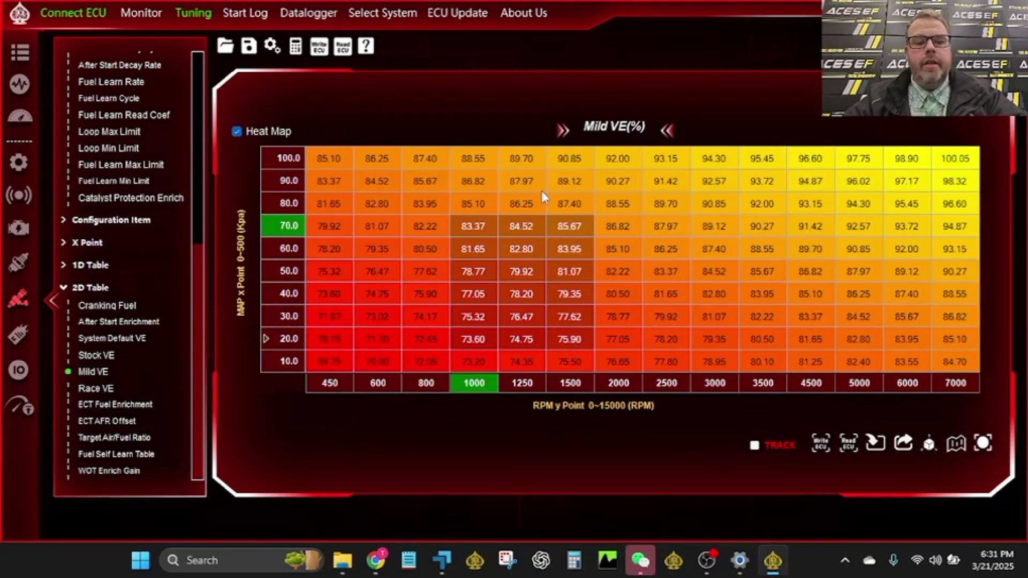
{"action": "key", "text": "Delete"}
- Fill the zeroed 1000–1500 RPM block with interpolated values
{"action": "left_click", "coordinate": [660, 226]}
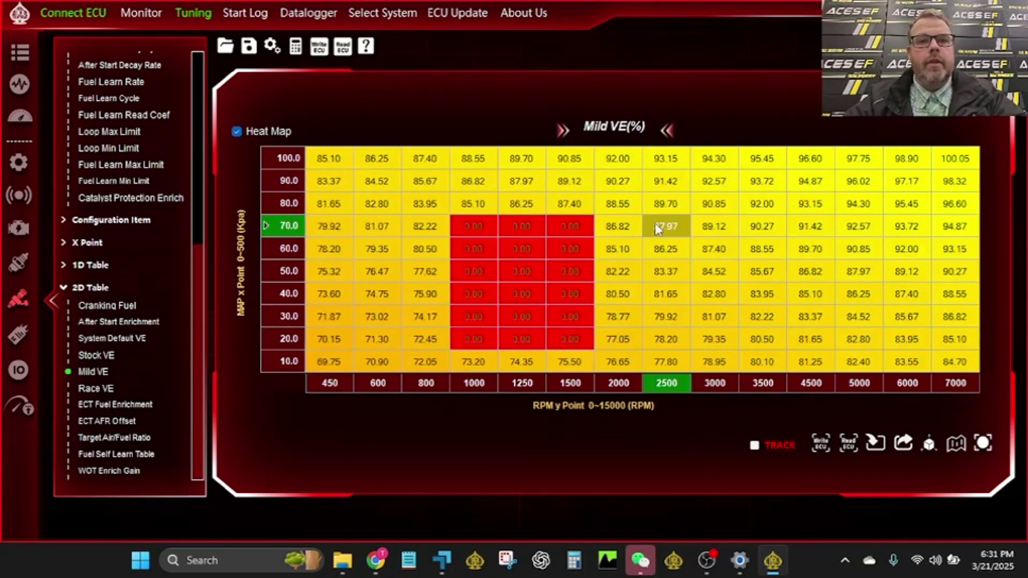
{"action": "left_click", "coordinate": [515, 252]}
{"action": "left_click", "coordinate": [540, 275]}
{"action": "left_click", "coordinate": [548, 242]}
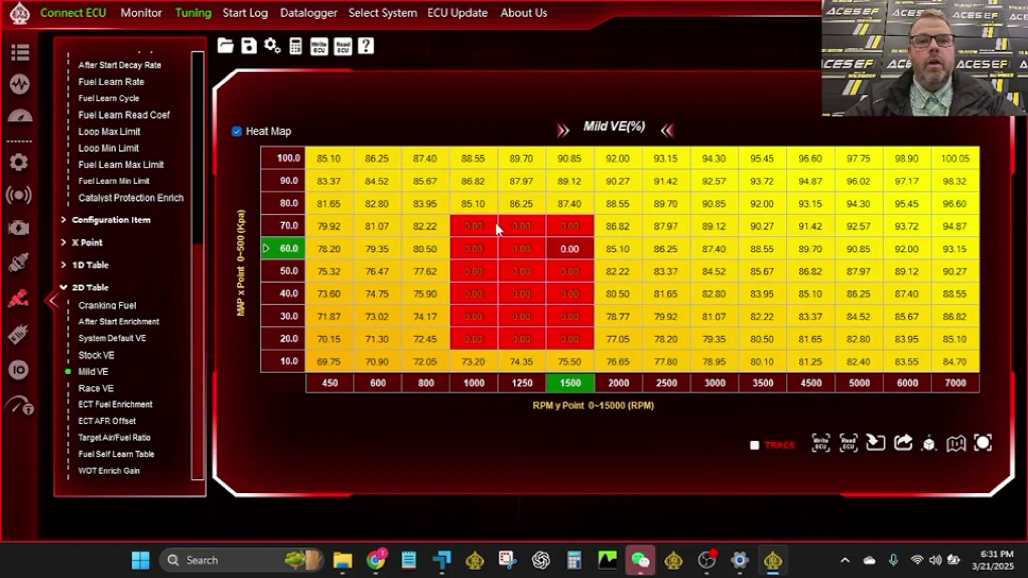
{"action": "left_click", "coordinate": [496, 225]}
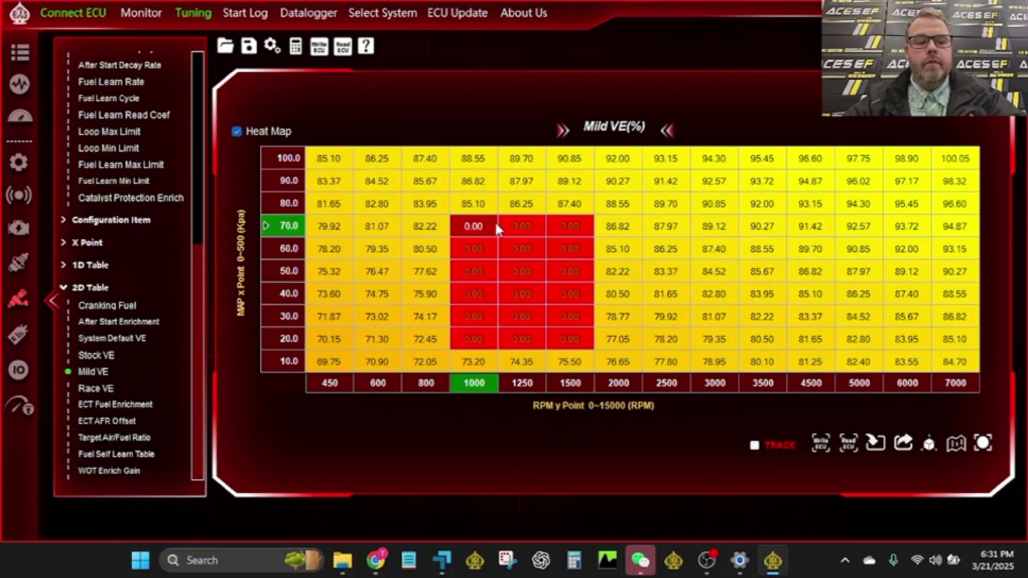
{"action": "key", "text": "h"}
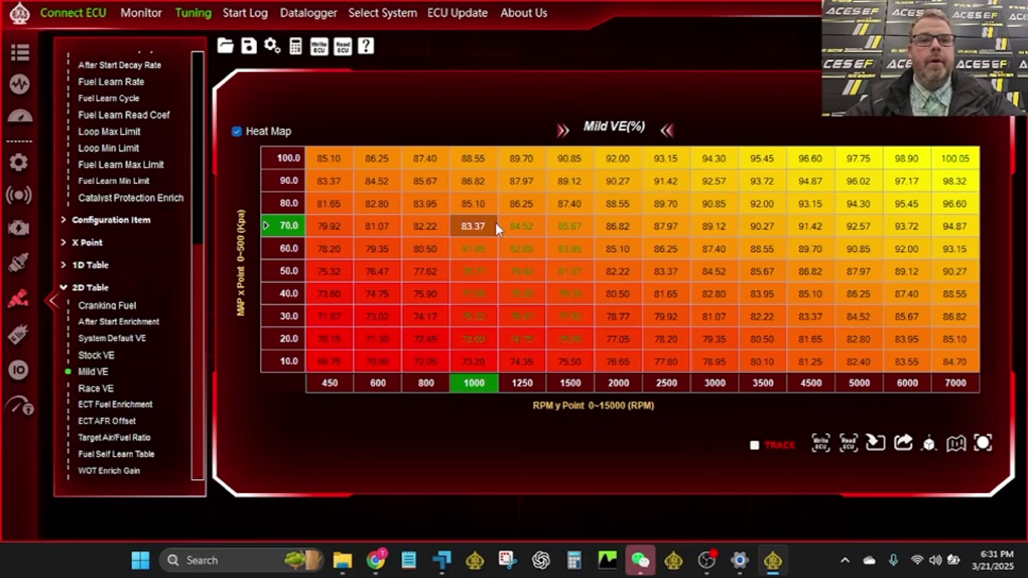
- Zero the 1000–1500 RPM, 40–80 kPa cells, then compare against Stock VE and return
{"action": "left_click_drag", "start_coordinate": [473, 203], "coordinate": [584, 289]}
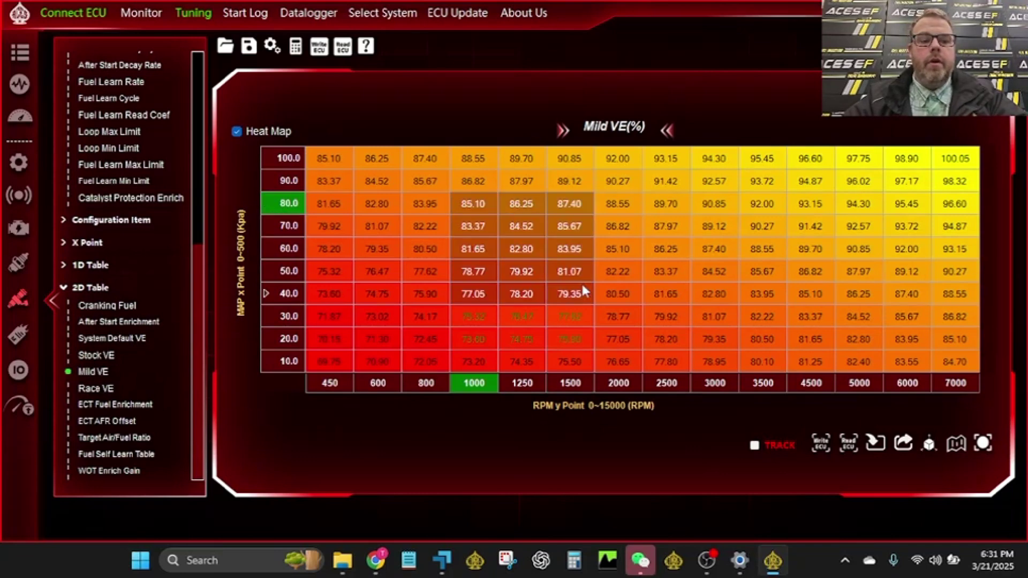
{"action": "key", "text": "Delete"}
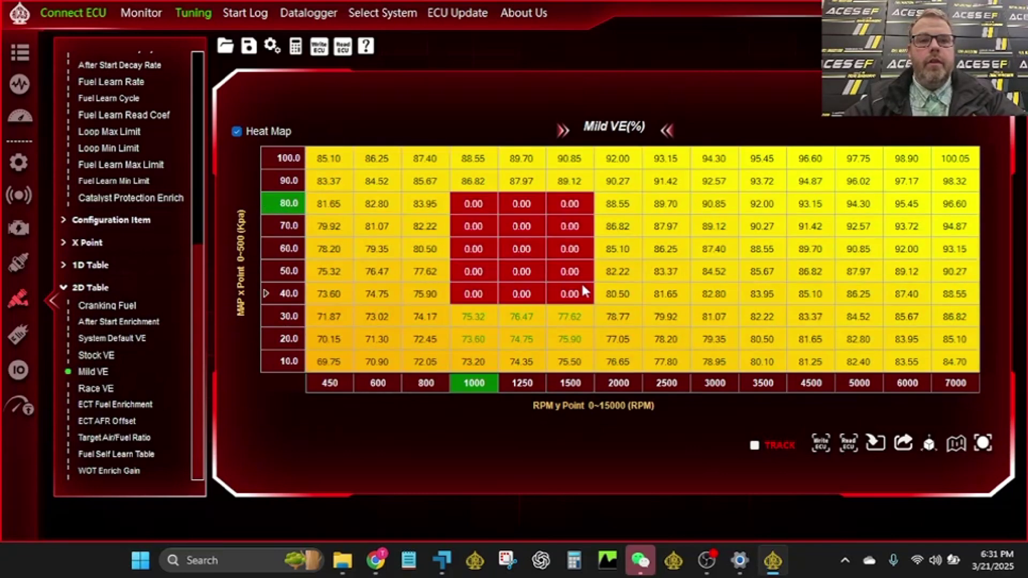
{"action": "left_click", "coordinate": [111, 357]}
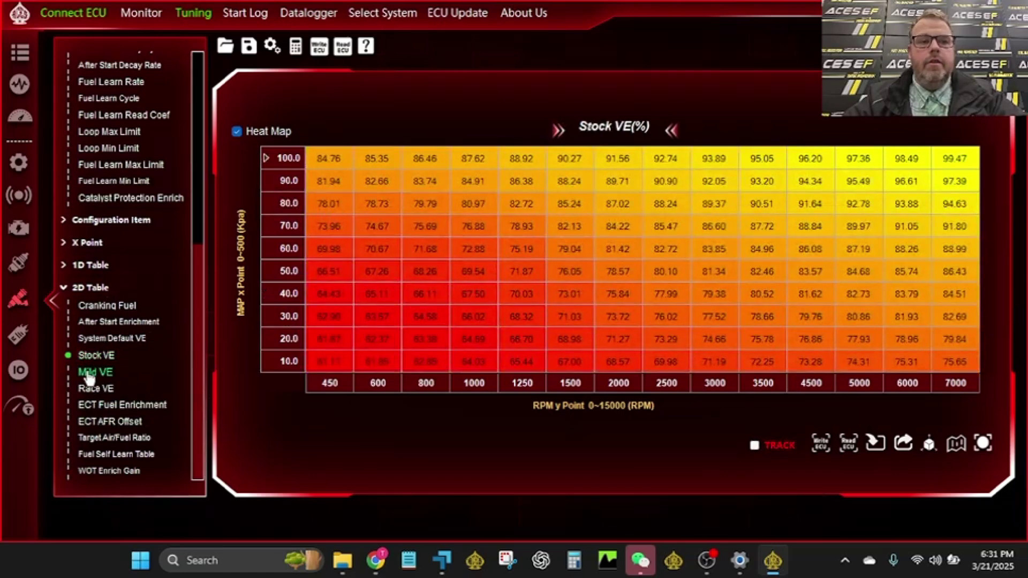
{"action": "left_click", "coordinate": [90, 374]}
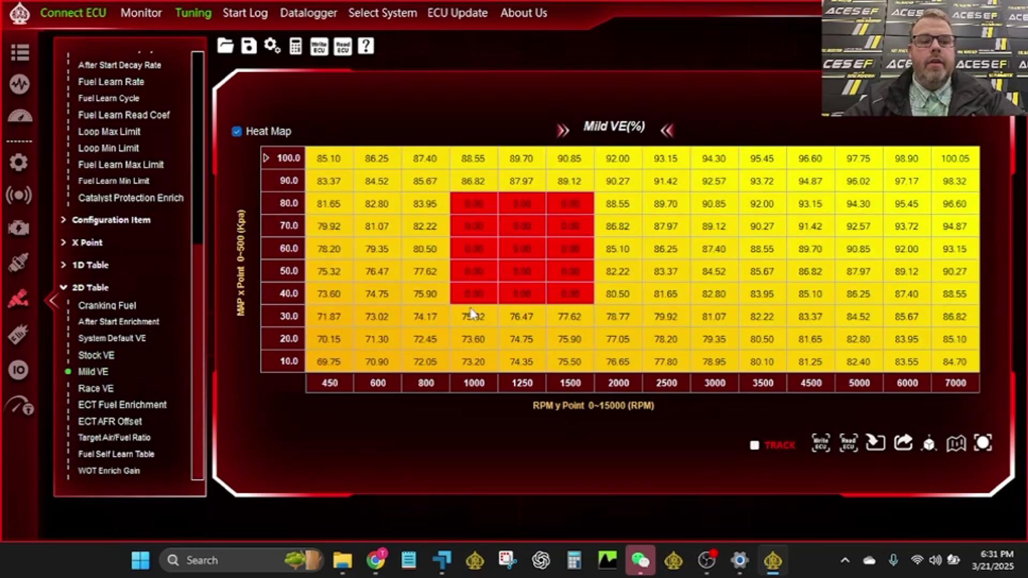
{"action": "left_click", "coordinate": [478, 292]}
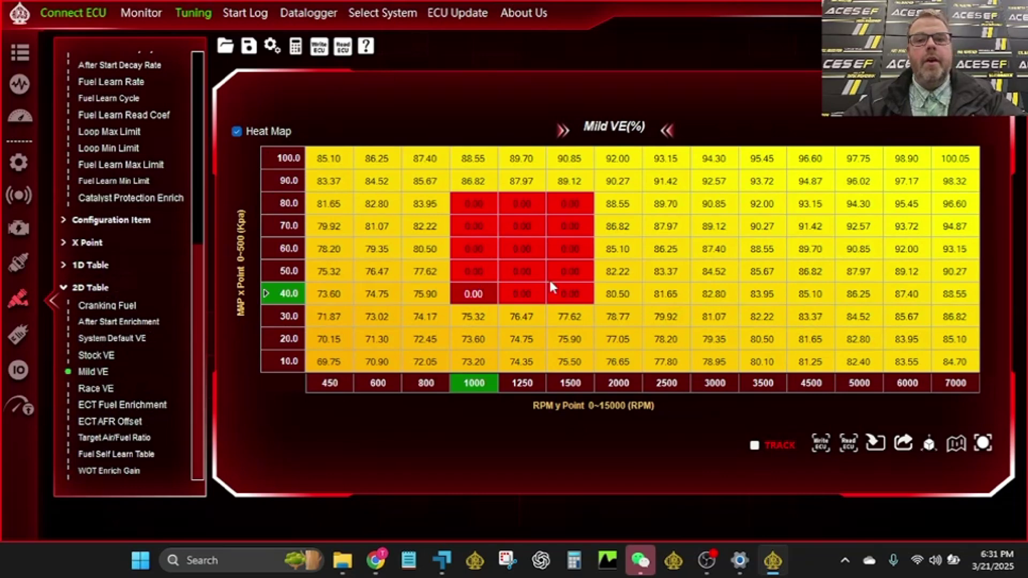
- Reload Mild VE from the ECU so the zeroed block reads values like 78.20 at 1250 RPM, 40 kPa
{"action": "left_click", "coordinate": [852, 445]}
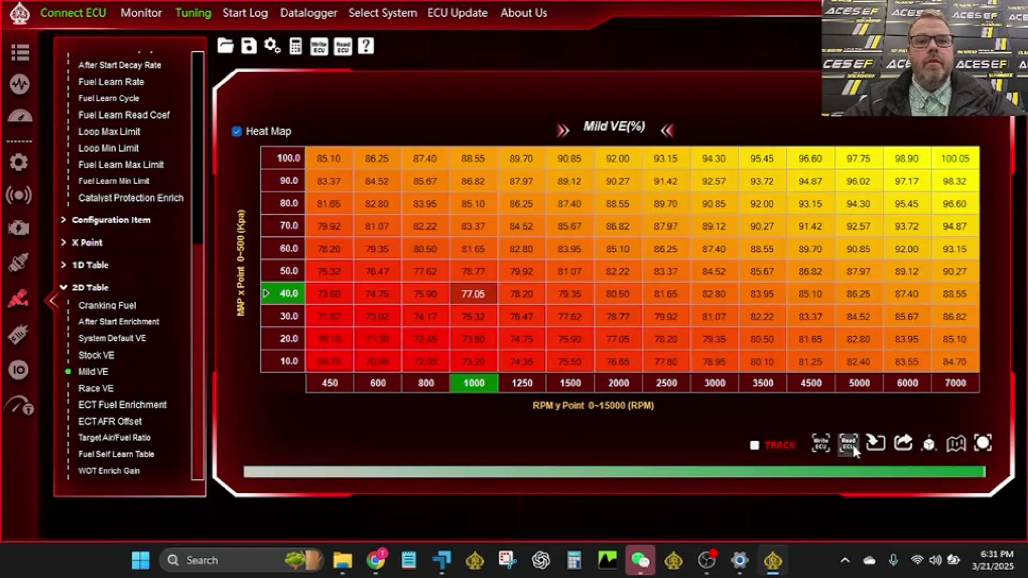
{"action": "left_click", "coordinate": [424, 273]}
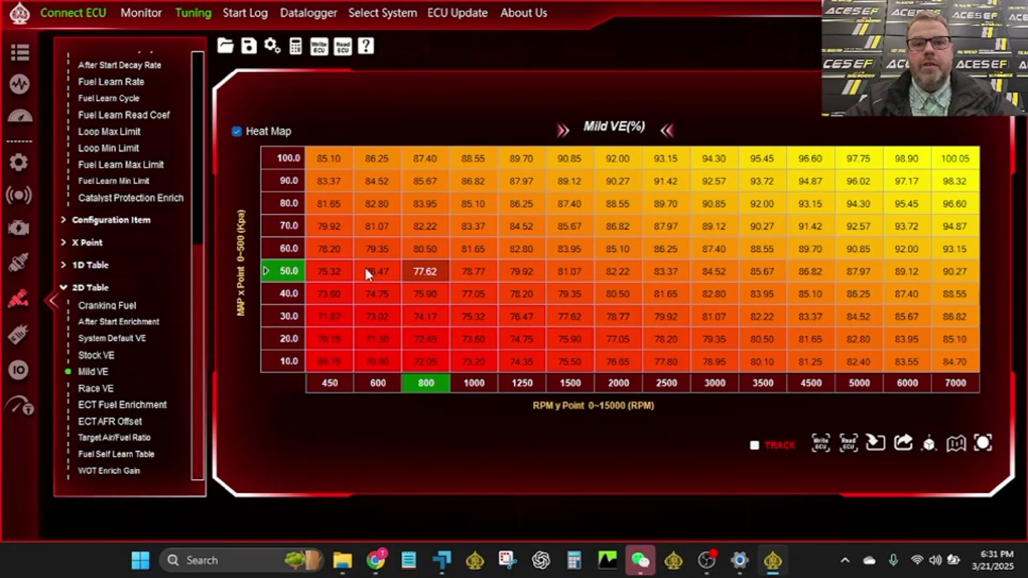
- Cut the 450–1000 RPM, 20–60 kPa VE cells about 10%, smooth 450–1500 RPM, and write to ECU
{"action": "left_click_drag", "start_coordinate": [342, 252], "coordinate": [488, 352]}
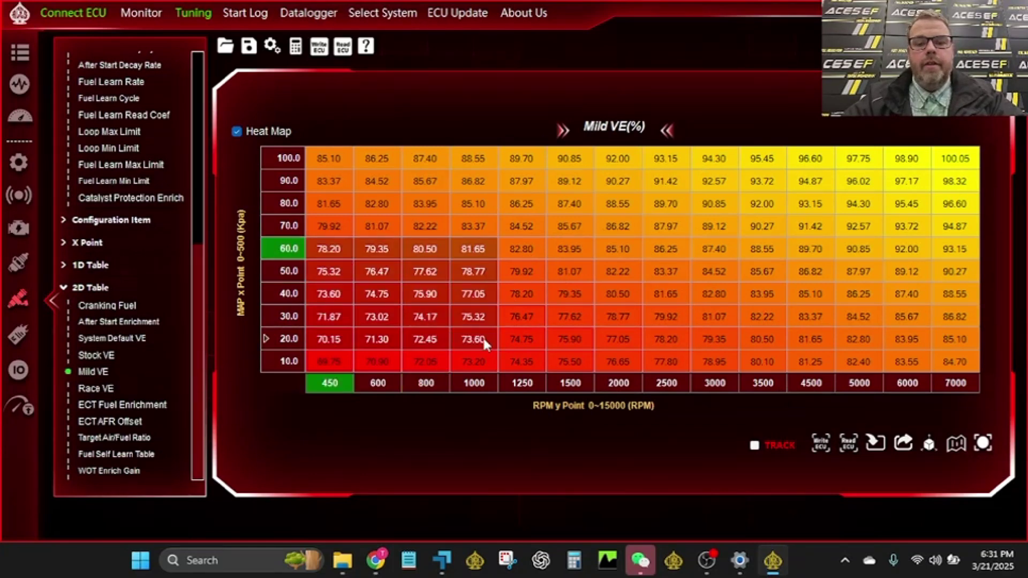
{"action": "key", "text": "minus"}
{"action": "key", "text": "minus"}
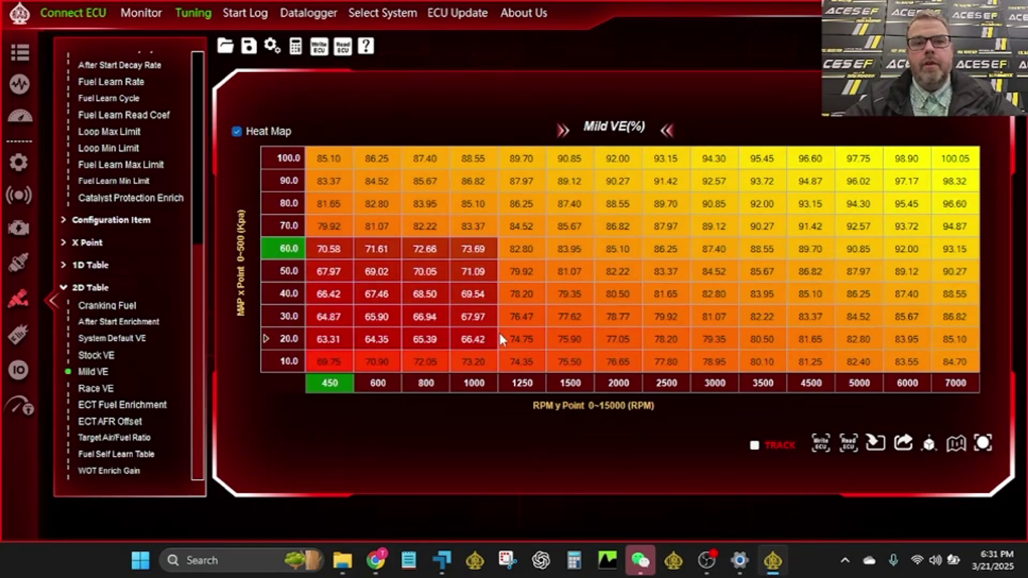
{"action": "left_click", "coordinate": [493, 336]}
{"action": "left_click_drag", "start_coordinate": [341, 189], "coordinate": [593, 391]}
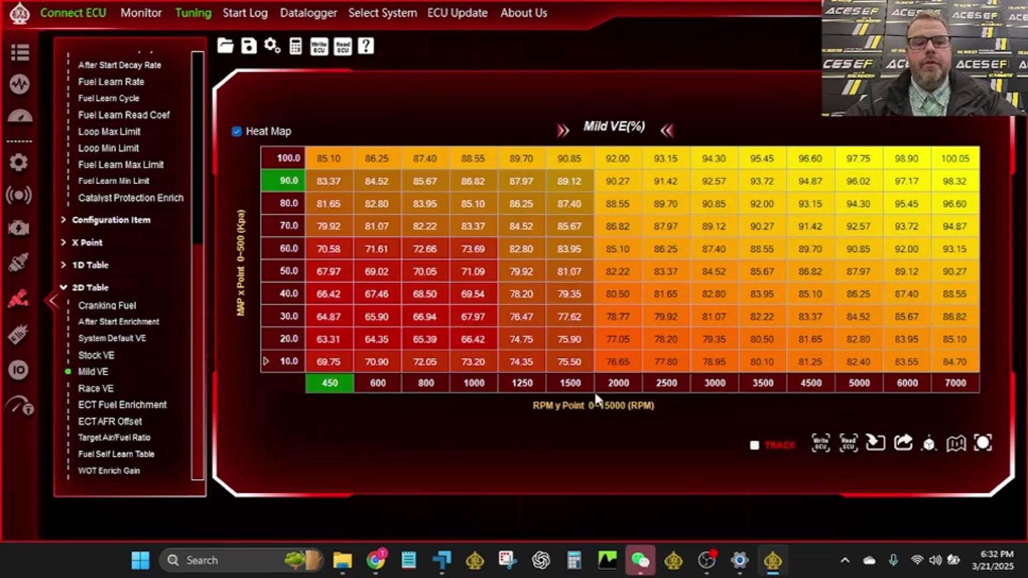
{"action": "left_click", "coordinate": [598, 311]}
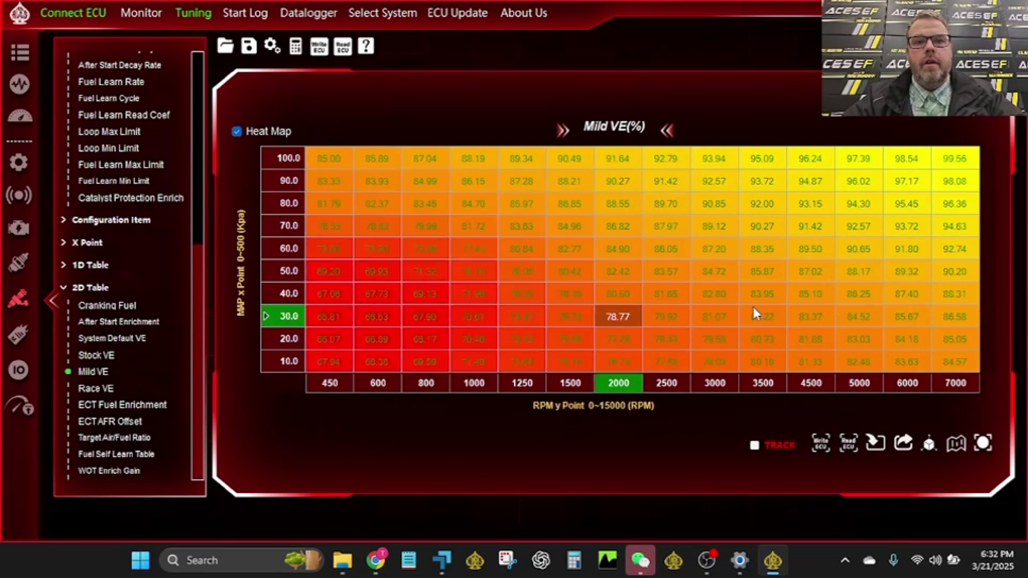
{"action": "left_click", "coordinate": [822, 444]}
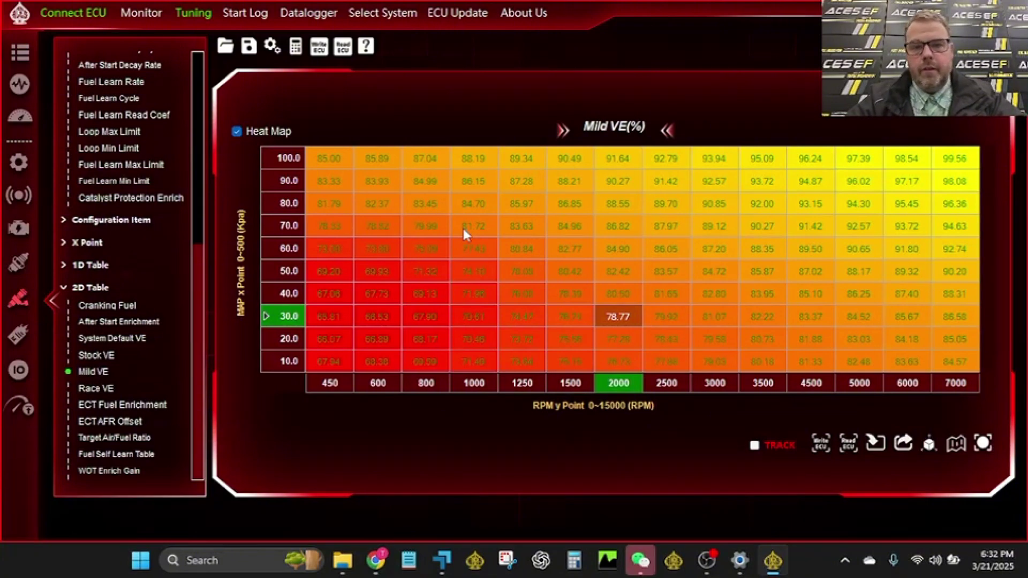
{"action": "left_click", "coordinate": [715, 272]}
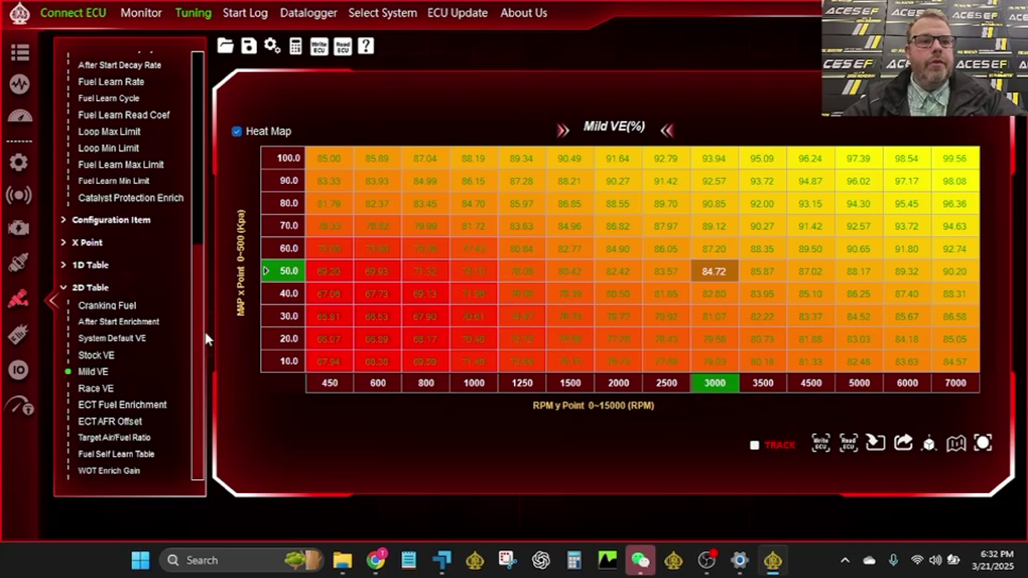
- Check the Fuel Pump settings in the IO group, then return to the System Setting page
{"action": "left_click", "coordinate": [20, 342]}
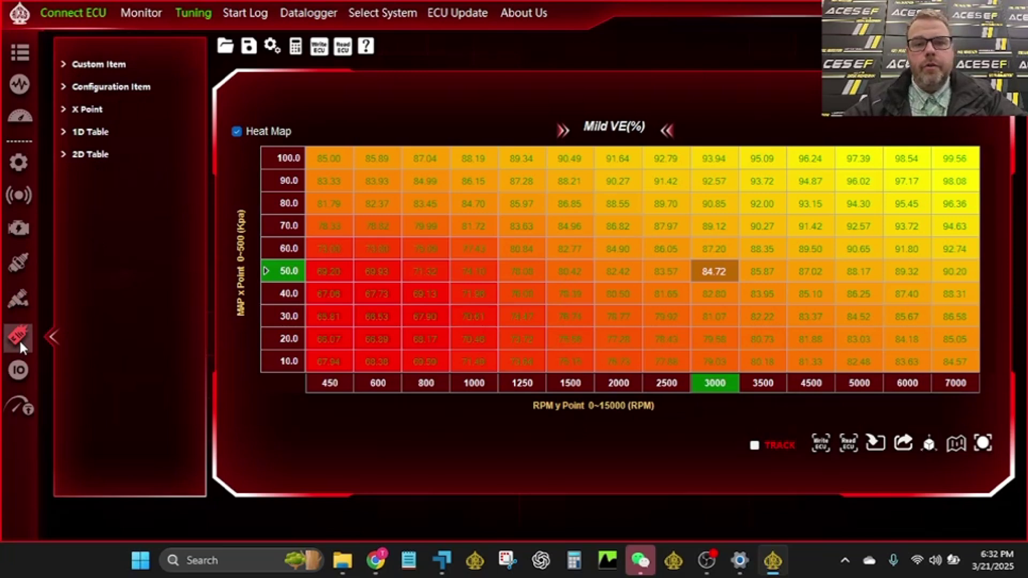
{"action": "left_click", "coordinate": [22, 370]}
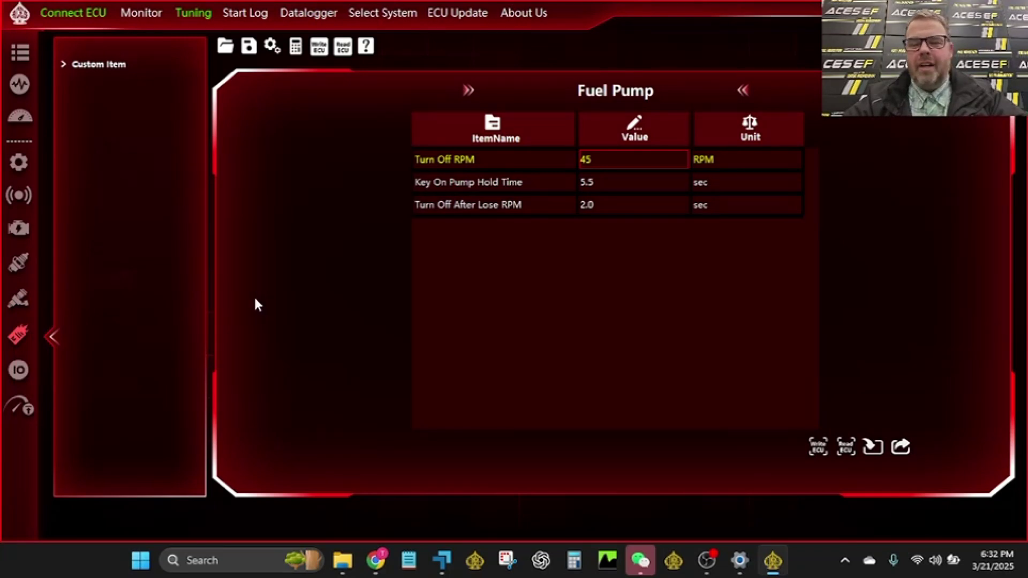
{"action": "left_click", "coordinate": [19, 162]}
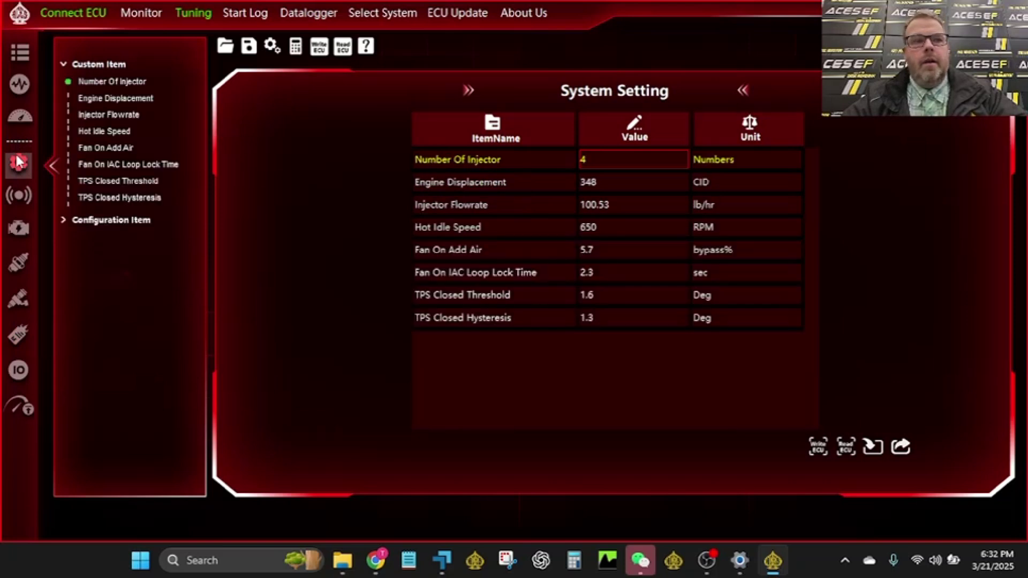
- Switch to the Monitor page showing live readings like 12.5 V battery and 98.5 kPa MAP
{"action": "left_click", "coordinate": [19, 52]}
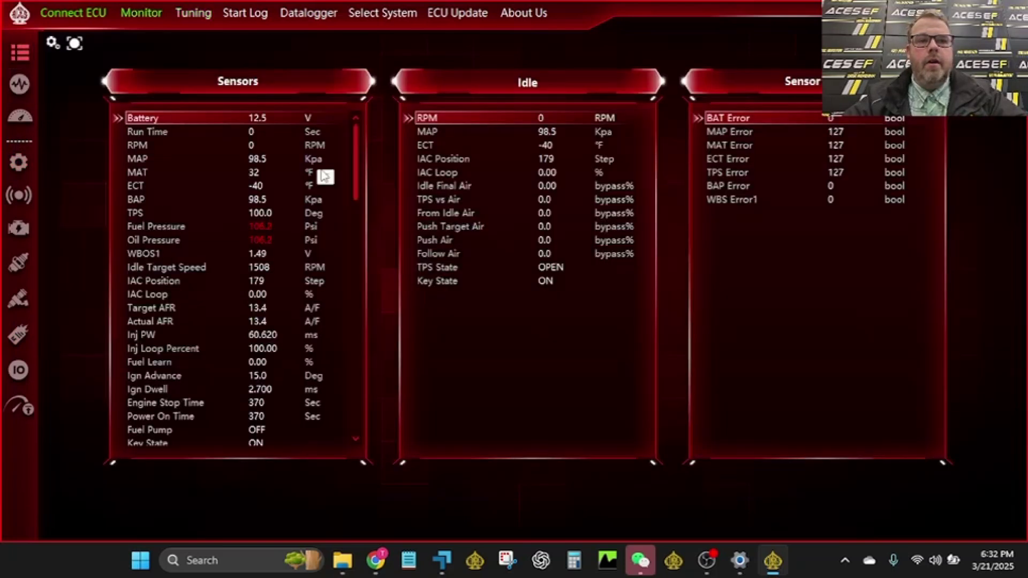